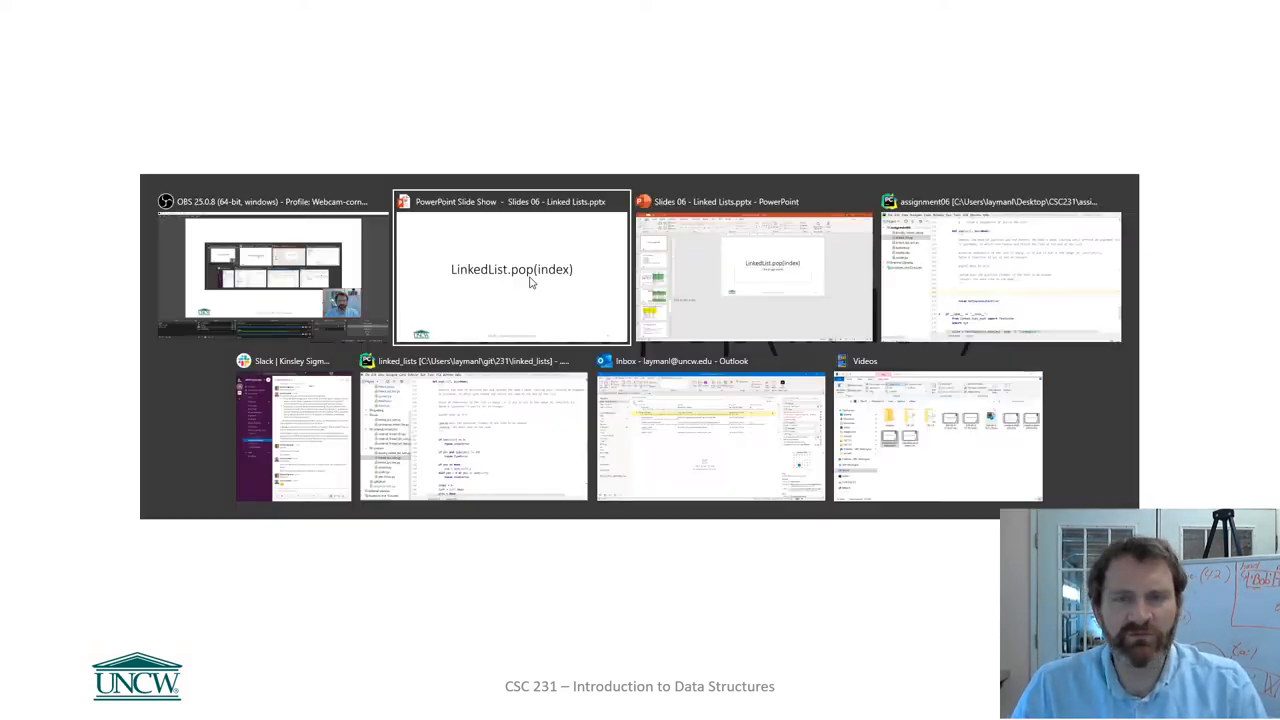
pyautogui.hotkey('alt', 'Tab')
pyautogui.hotkey('alt', 'Tab')
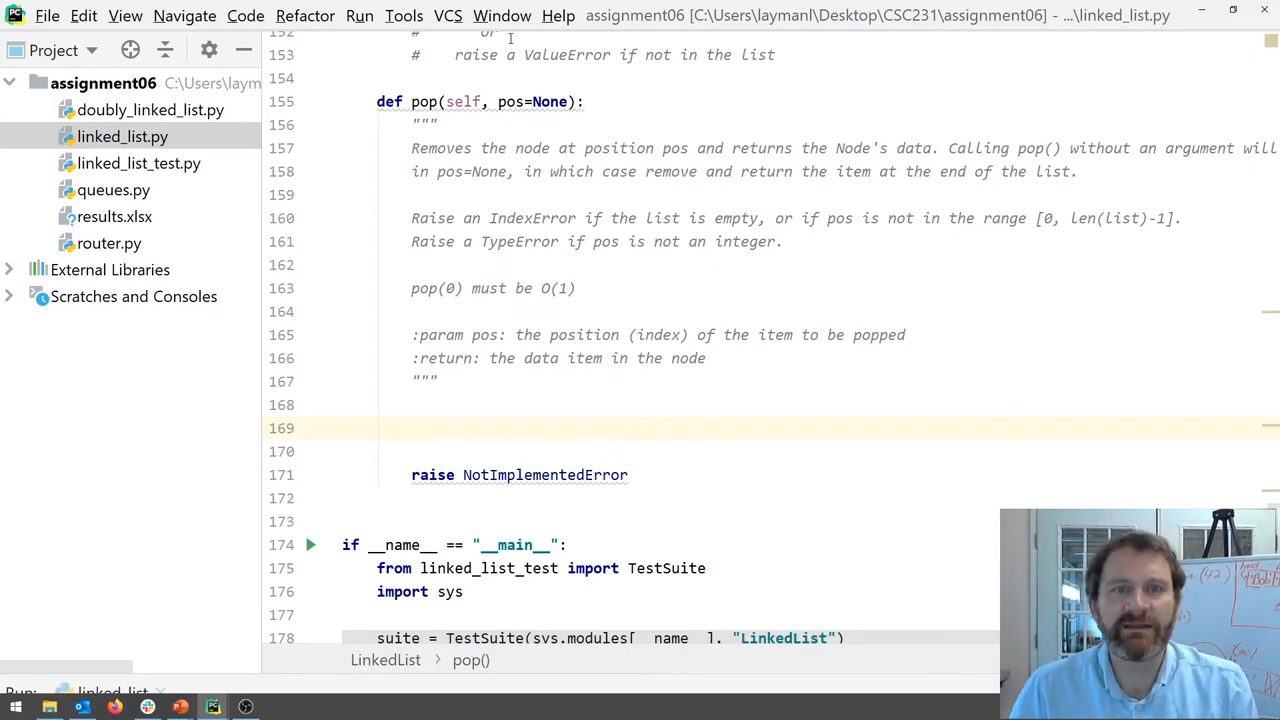
# Step: Switch from the slide show to linked_list.py and highlight the pop signature and its pos=None parameter
pyautogui.moveTo(412, 101); pyautogui.dragTo(587, 99)
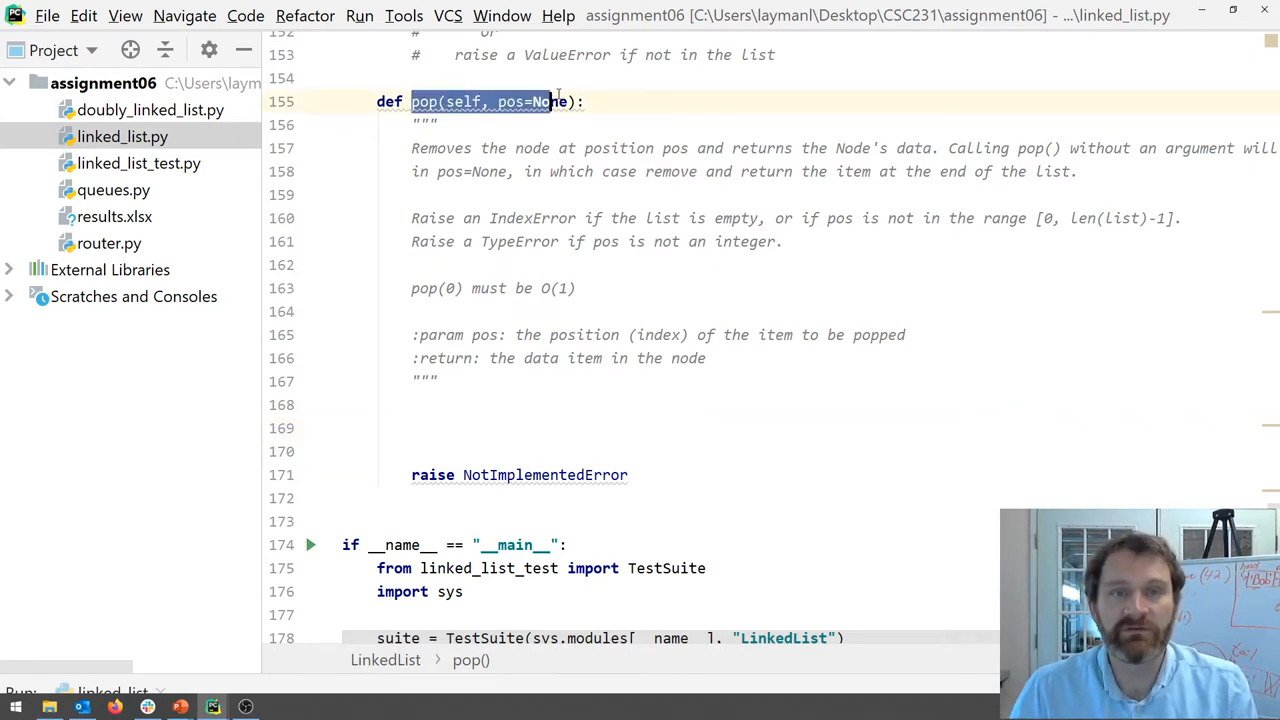
pyautogui.click(528, 103)
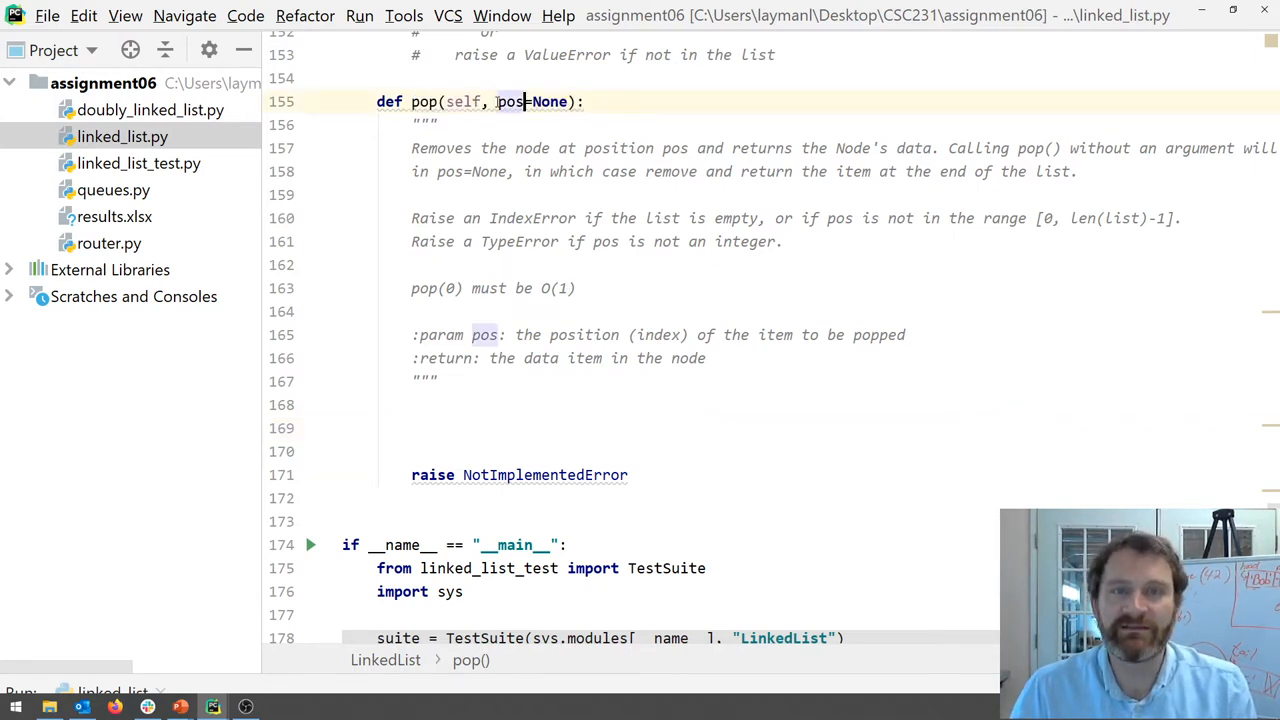
pyautogui.moveTo(498, 101); pyautogui.dragTo(578, 101)
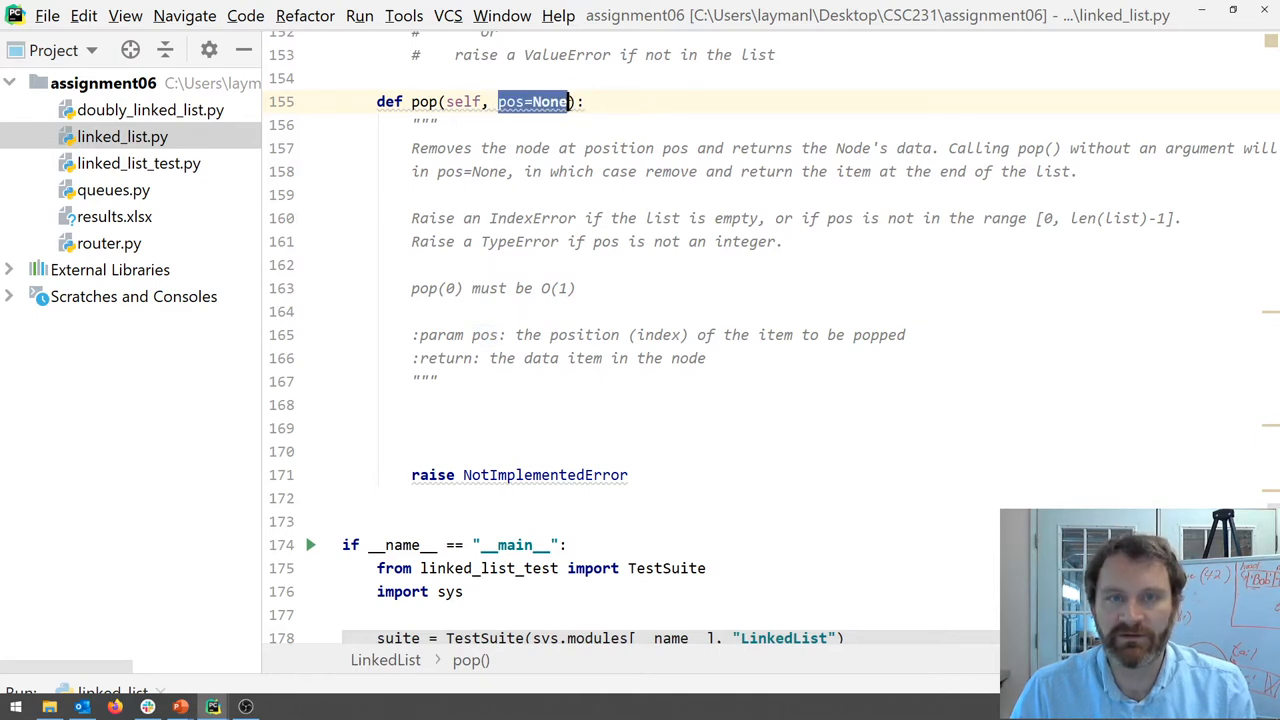
pyautogui.click(491, 101)
pyautogui.moveTo(498, 101); pyautogui.dragTo(568, 101)
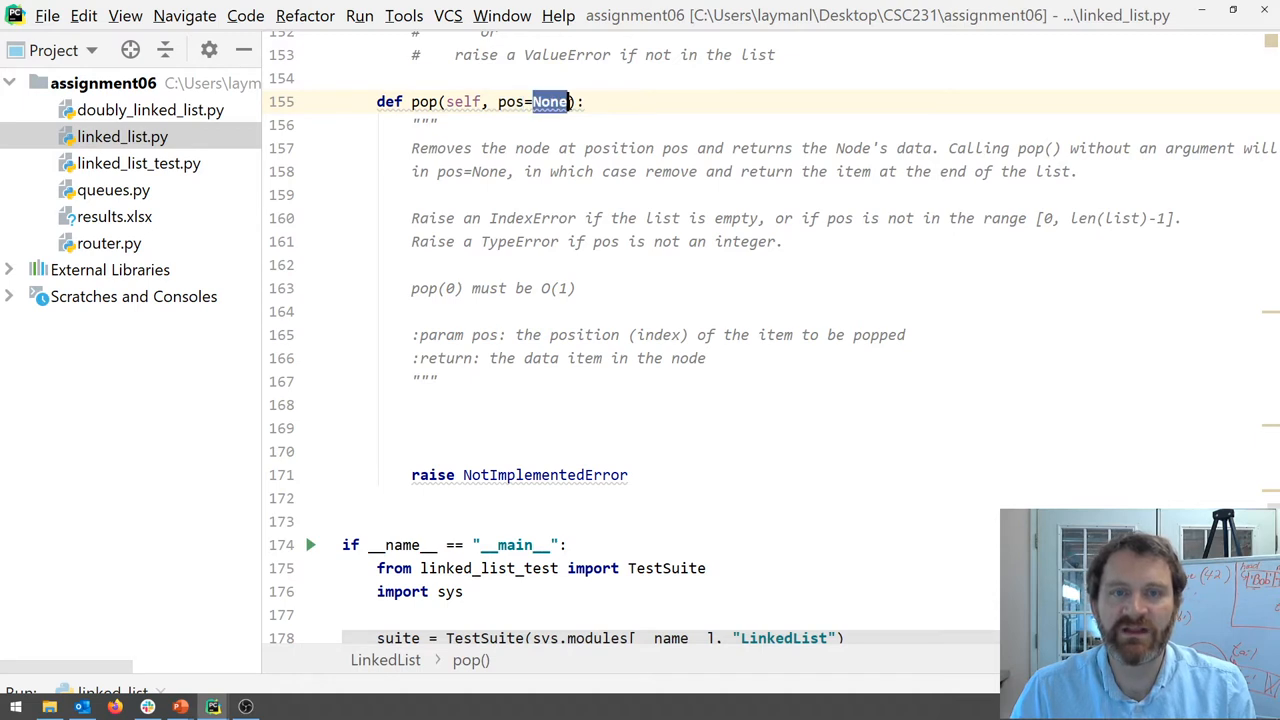
# Step: Review pos and its docstring description, then position on empty line 169 inside pop
pyautogui.doubleClick(510, 101)
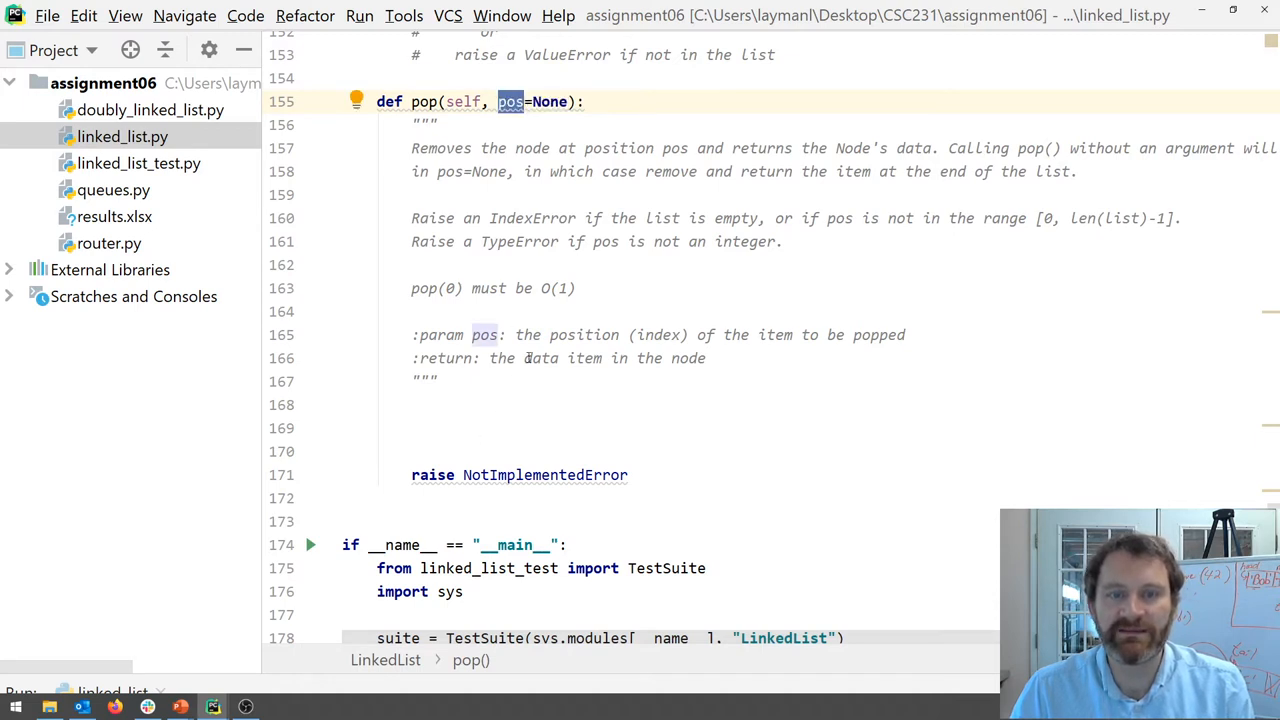
pyautogui.moveTo(519, 335); pyautogui.dragTo(907, 335)
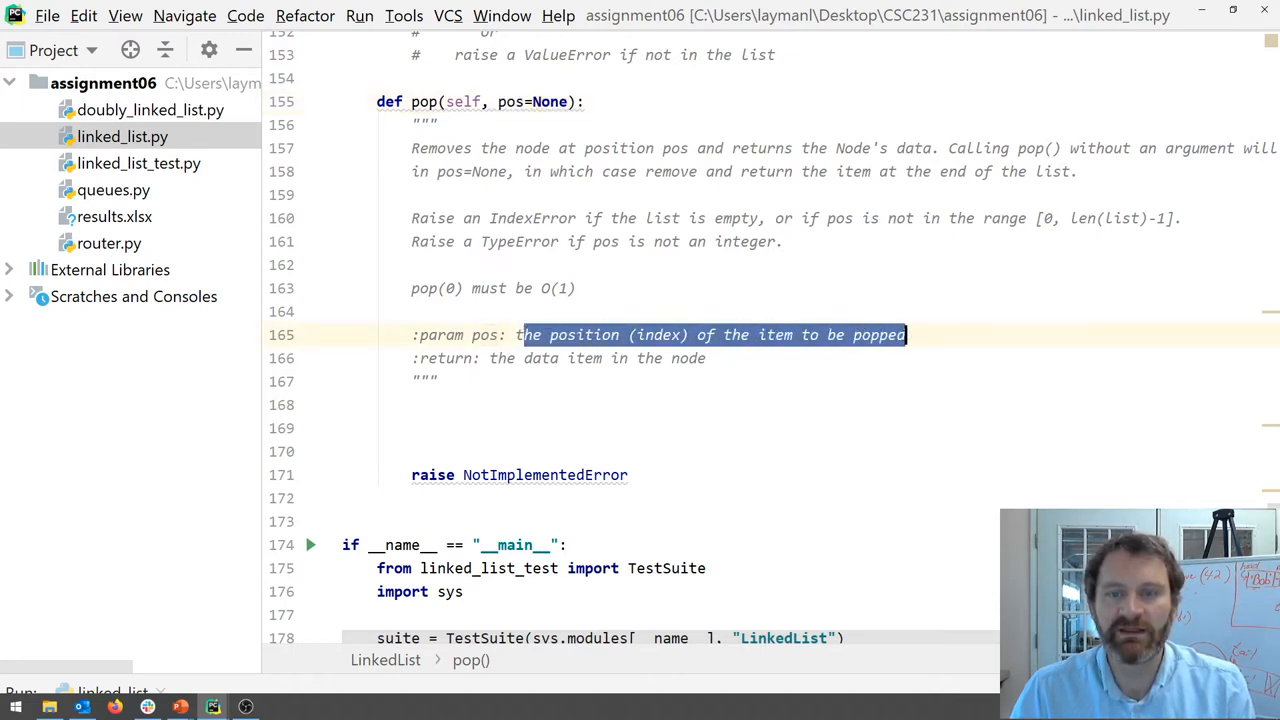
pyautogui.click(553, 420)
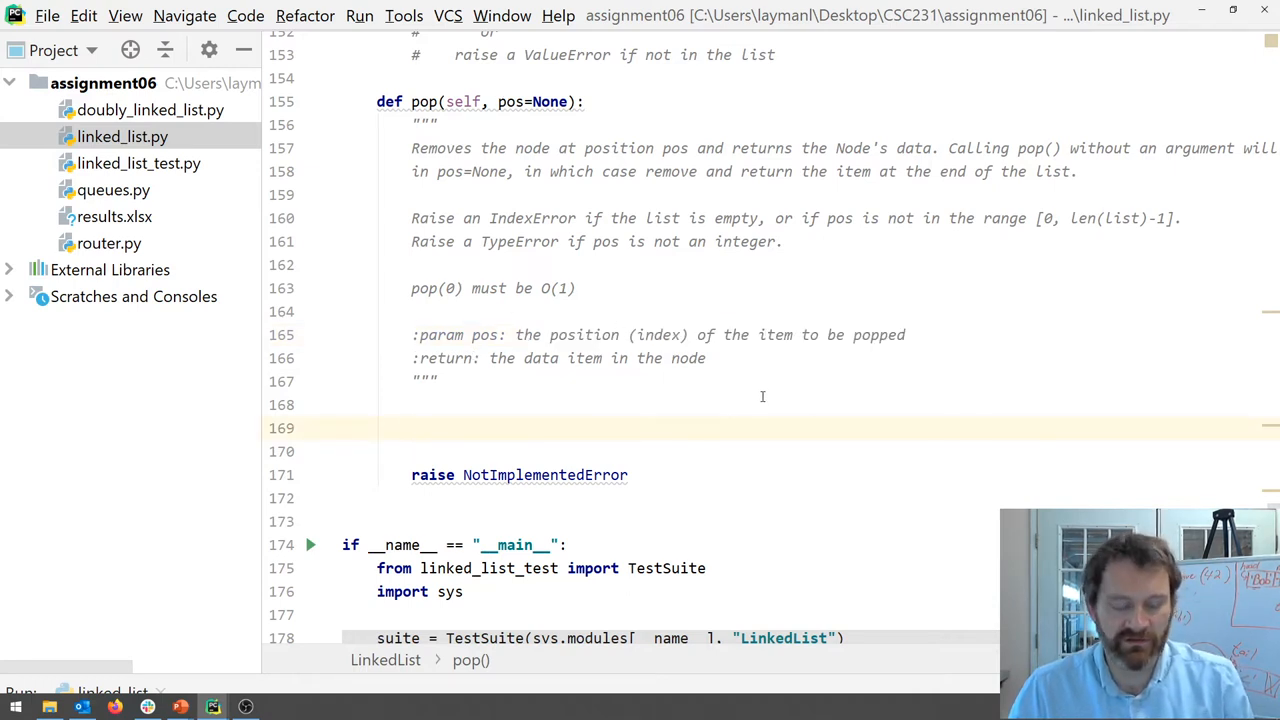
pyautogui.write('# list.pop(3)')
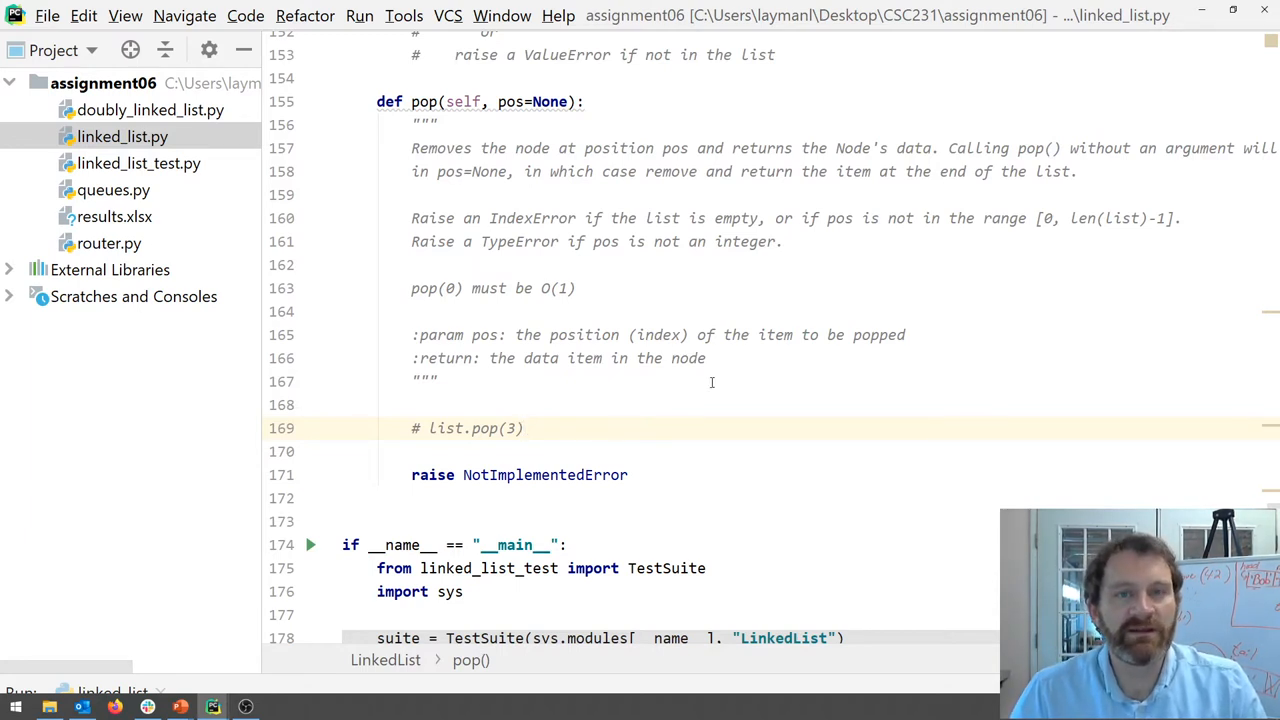
# Step: Add the comment '# pos = 3' under '# list.pop(3)' and a blank line for the next example
pyautogui.doubleClick(518, 102)
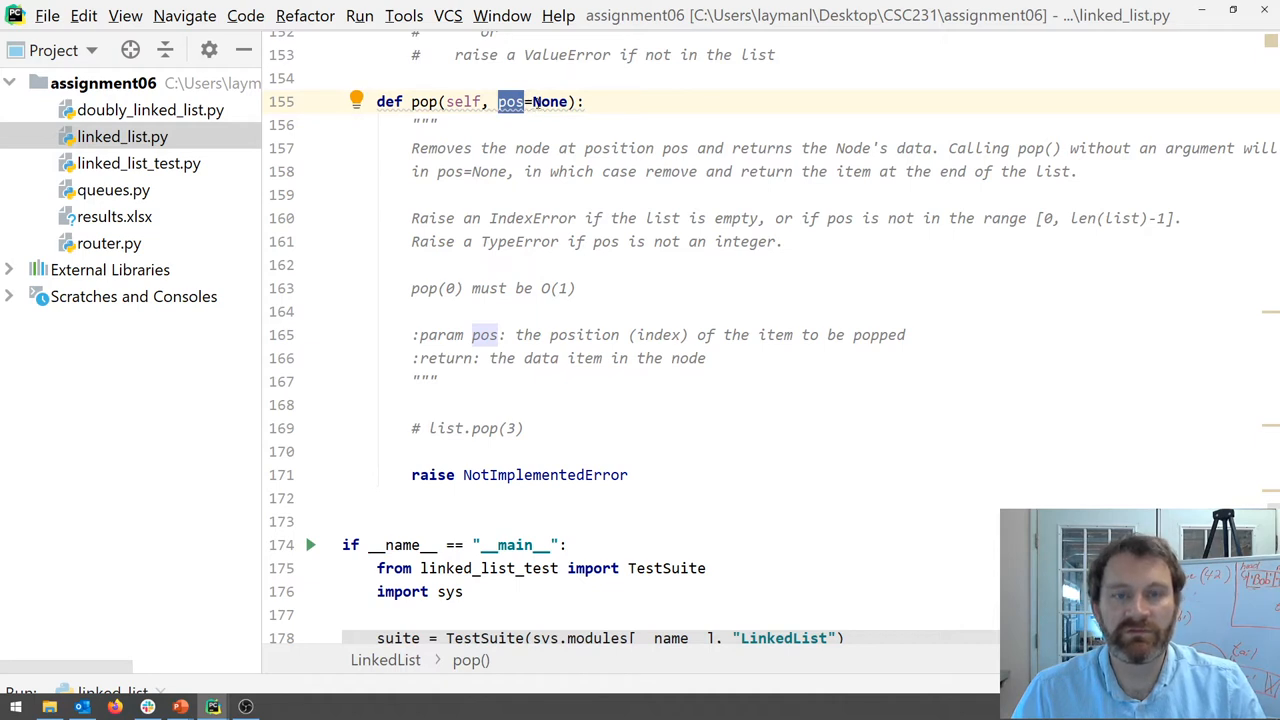
pyautogui.click(580, 429)
pyautogui.press('Return')
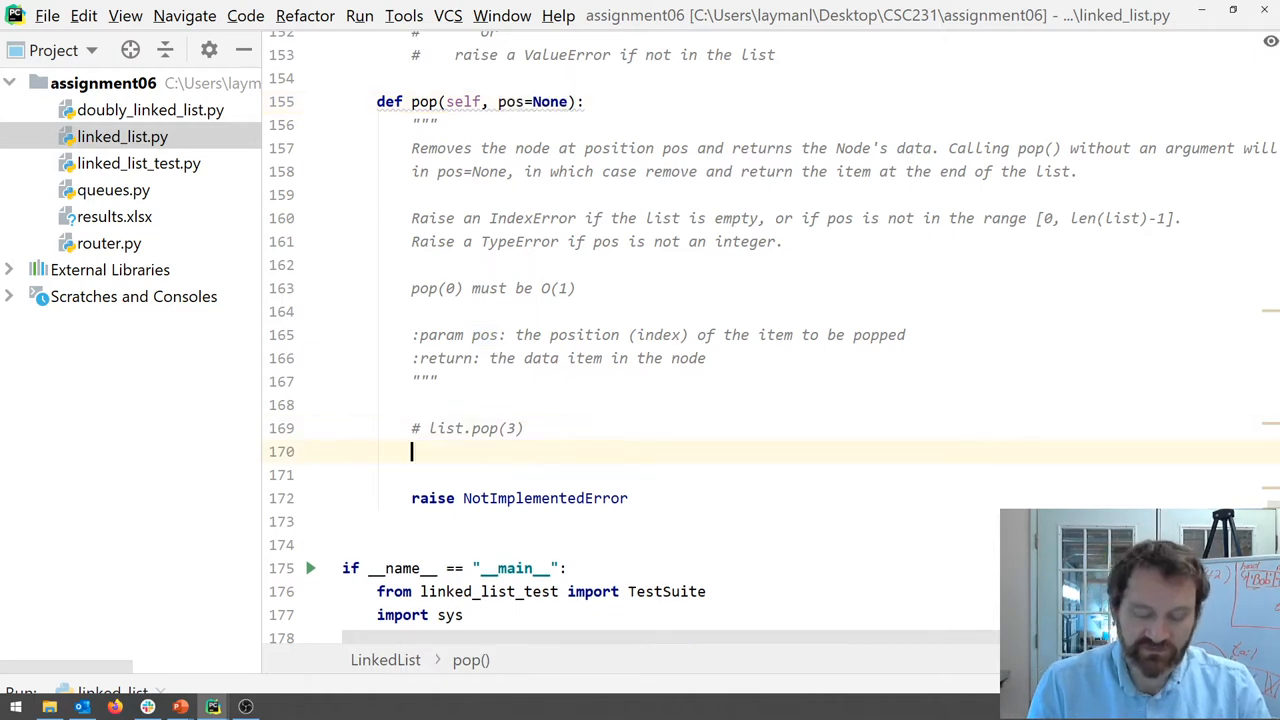
pyautogui.write('# list.pop()')
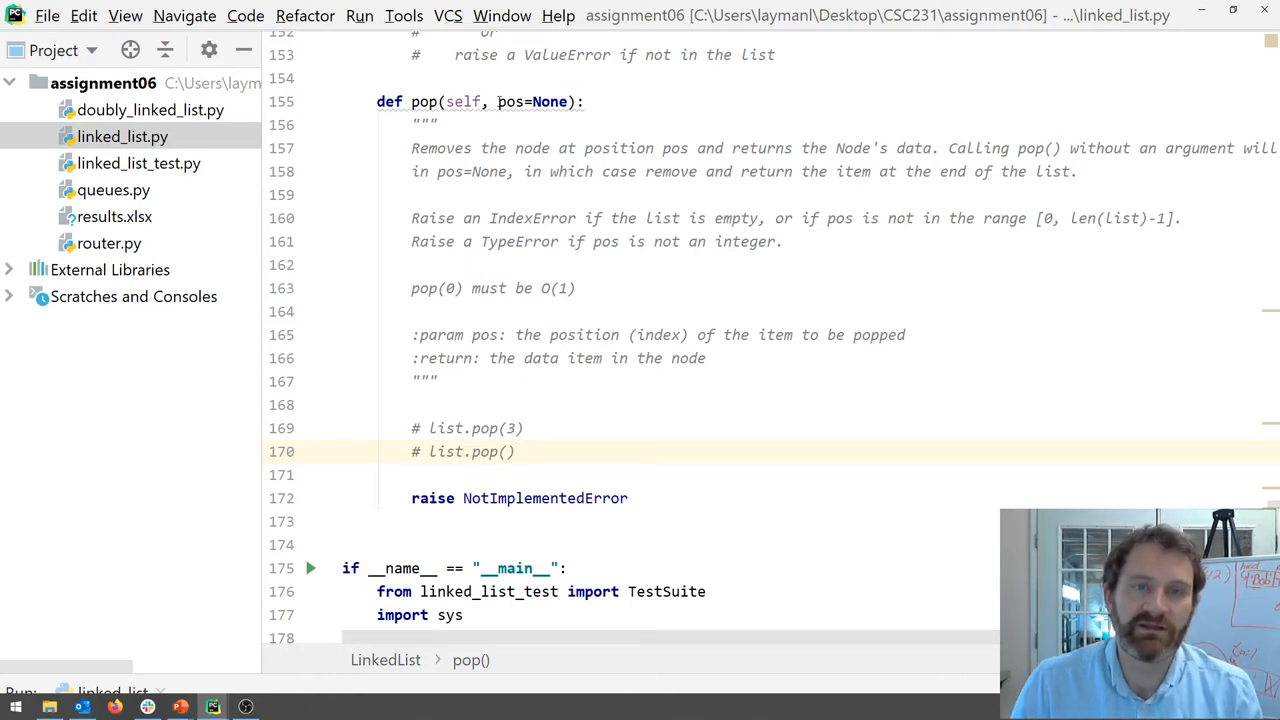
pyautogui.click(557, 428)
pyautogui.press('Return')
pyautogui.write('#   ')
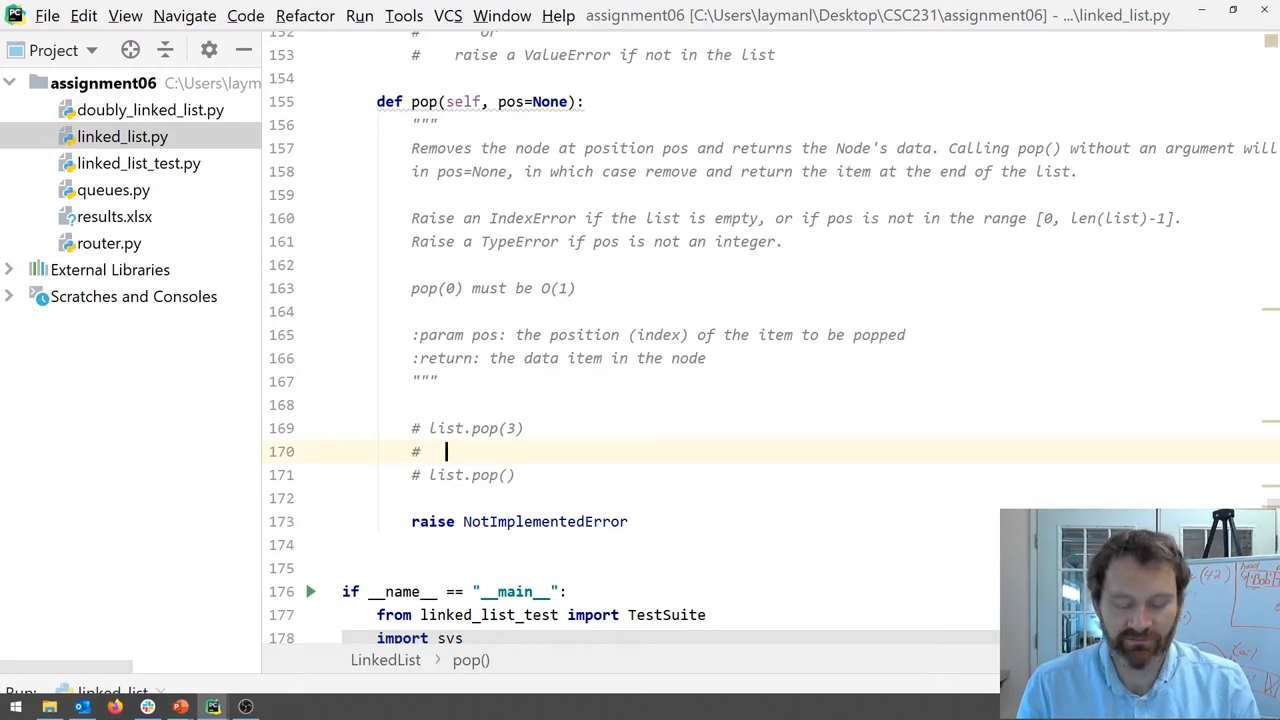
pyautogui.write('pos = 3')
# Step: Add '# list.pop()' with '# pos = None' and highlight pop(3) versus pop() in the two examples
pyautogui.press('End')
pyautogui.press('Return')
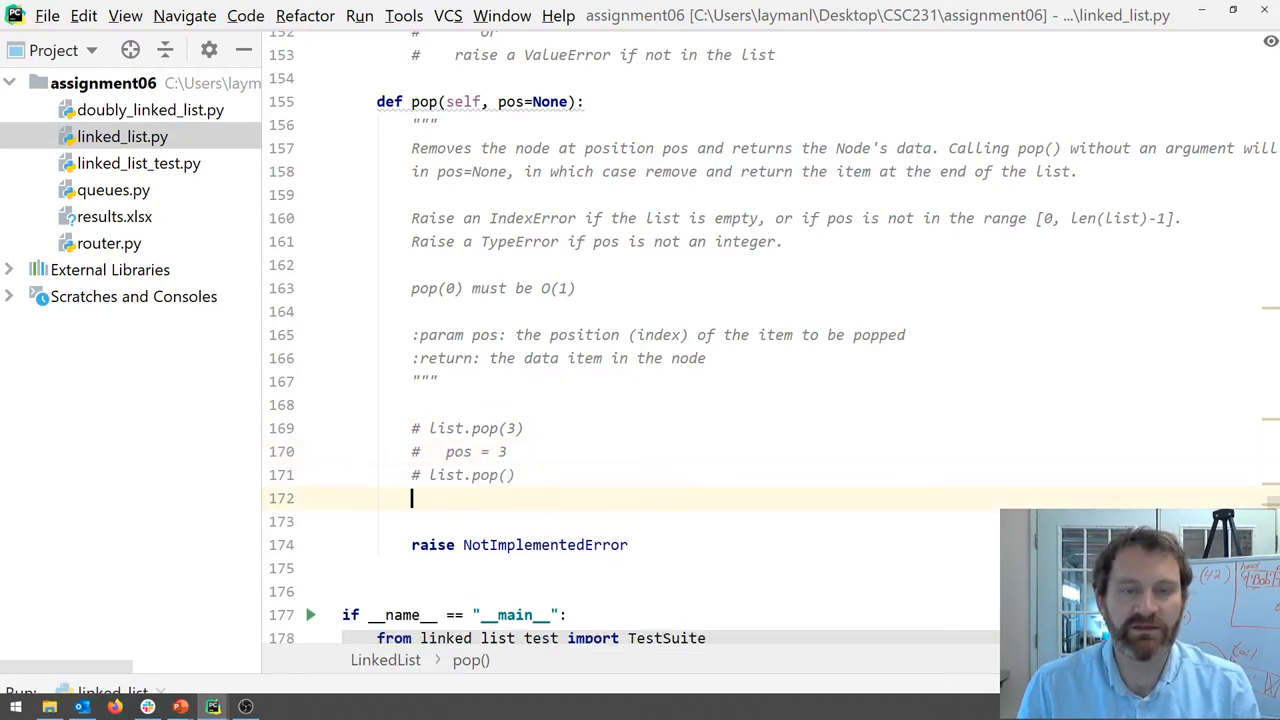
pyautogui.write('#   pos = None')
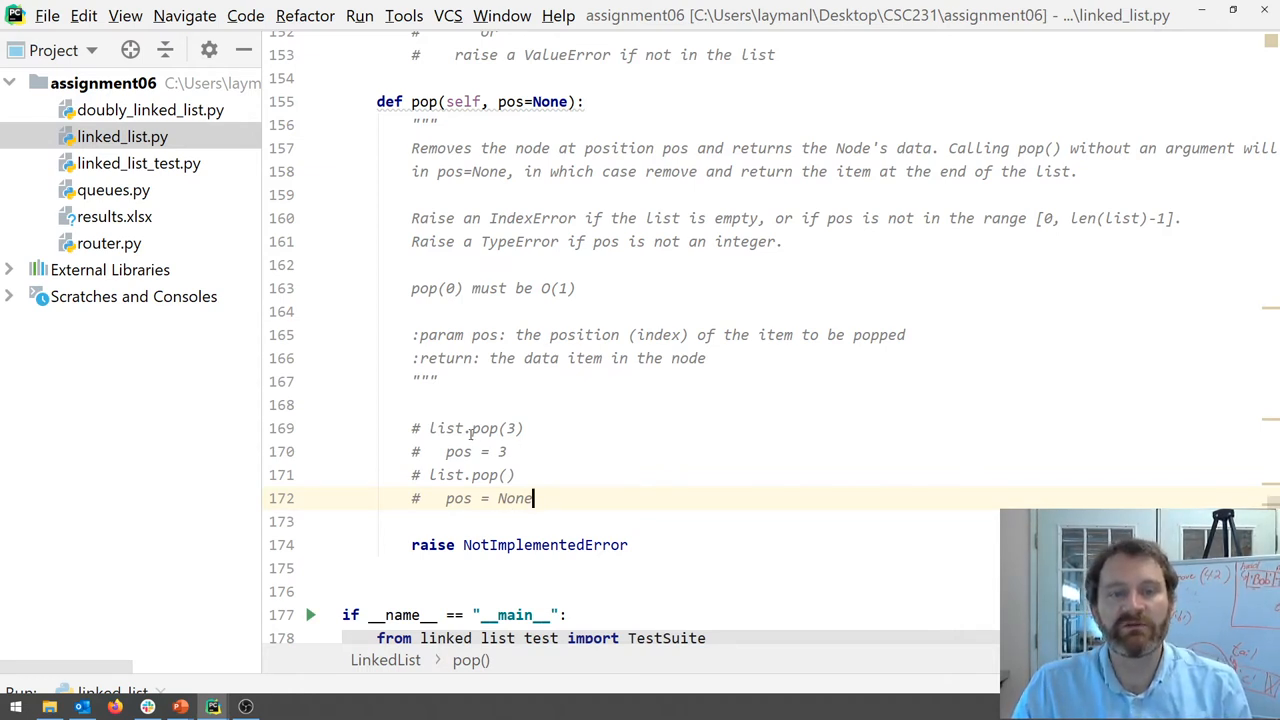
pyautogui.moveTo(473, 428); pyautogui.dragTo(526, 428)
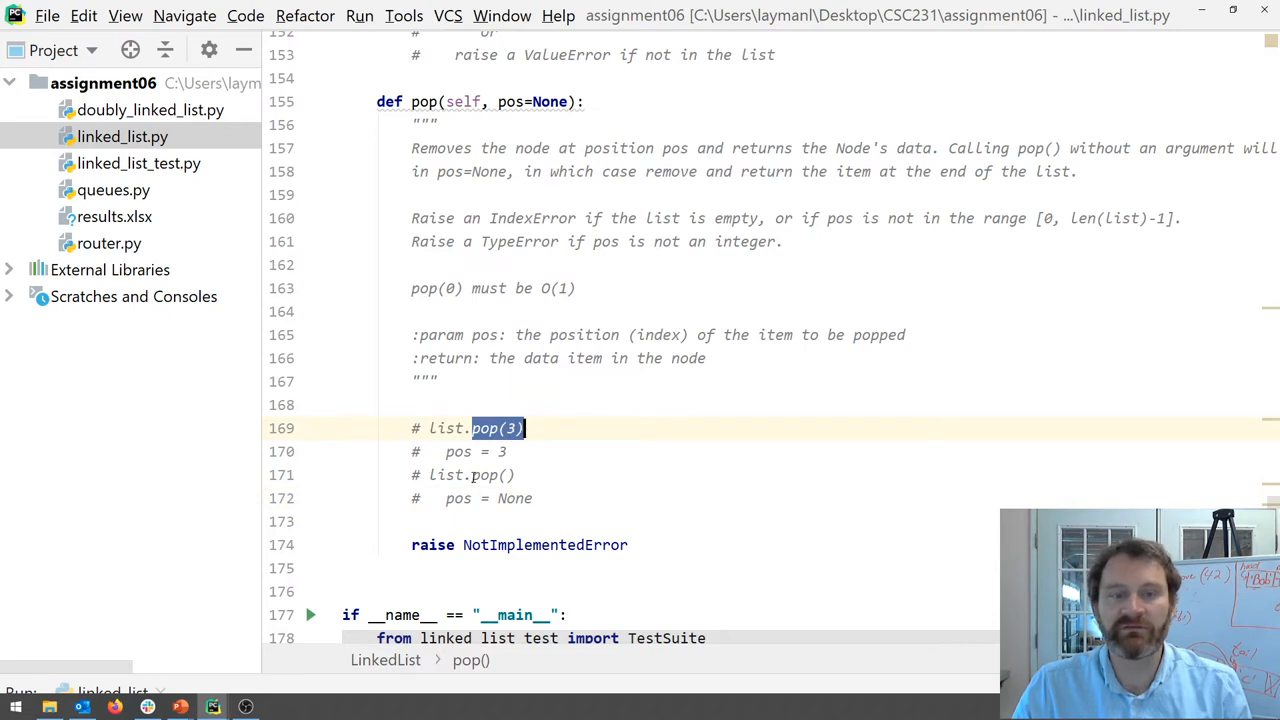
pyautogui.moveTo(472, 475); pyautogui.dragTo(521, 477)
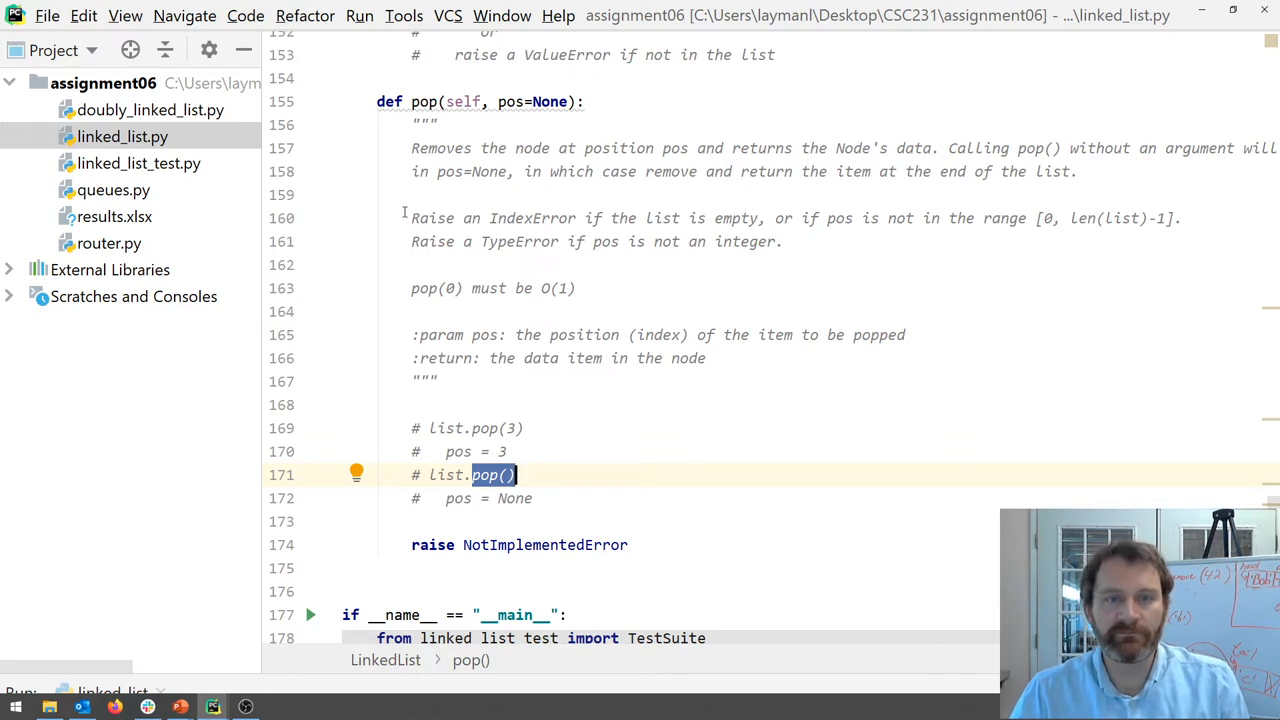
pyautogui.click(410, 219)
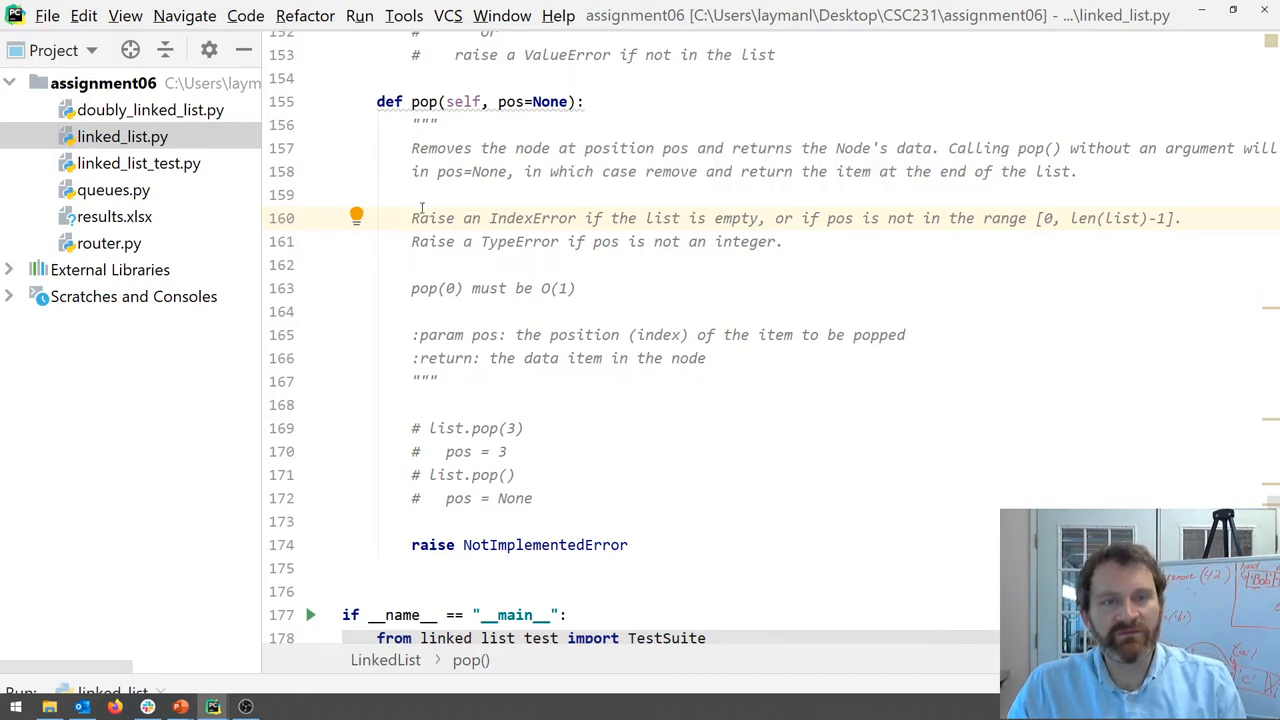
pyautogui.moveTo(414, 218); pyautogui.dragTo(829, 238)
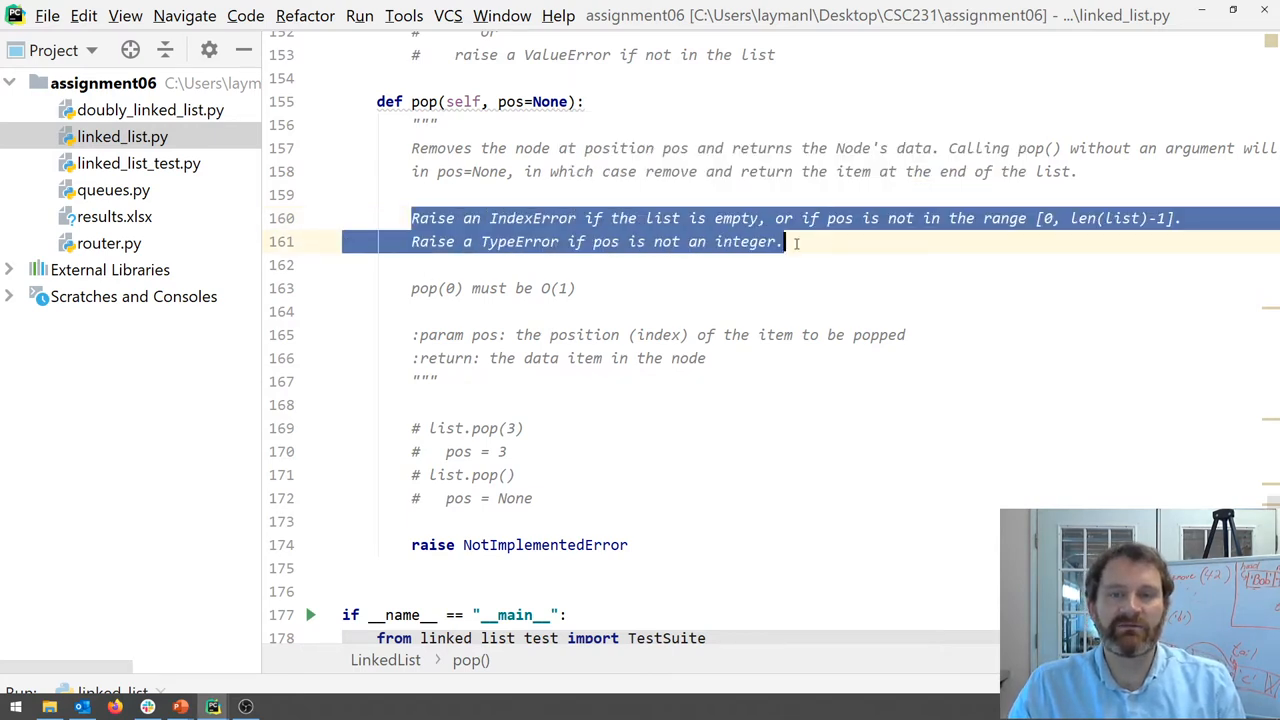
pyautogui.click(797, 243)
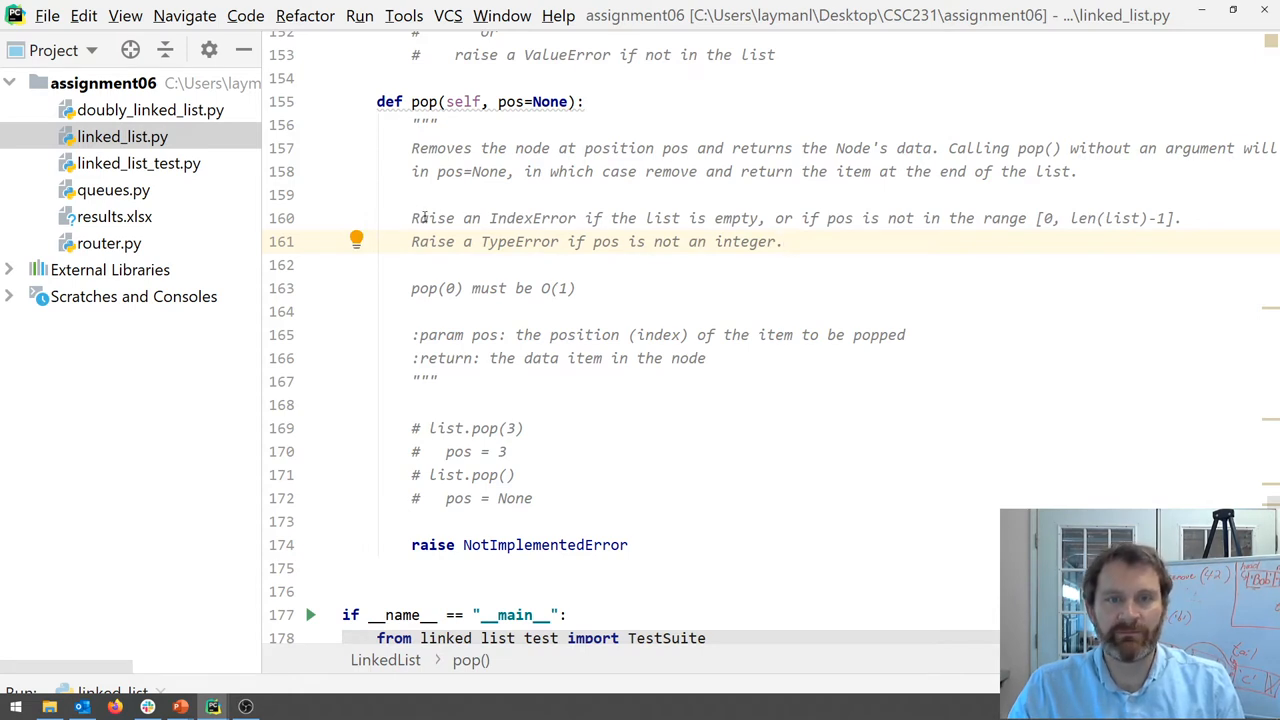
pyautogui.moveTo(784, 241)
pyautogui.mouseDown()
pyautogui.moveTo(427, 241)
pyautogui.moveTo(410, 220)
pyautogui.mouseUp()
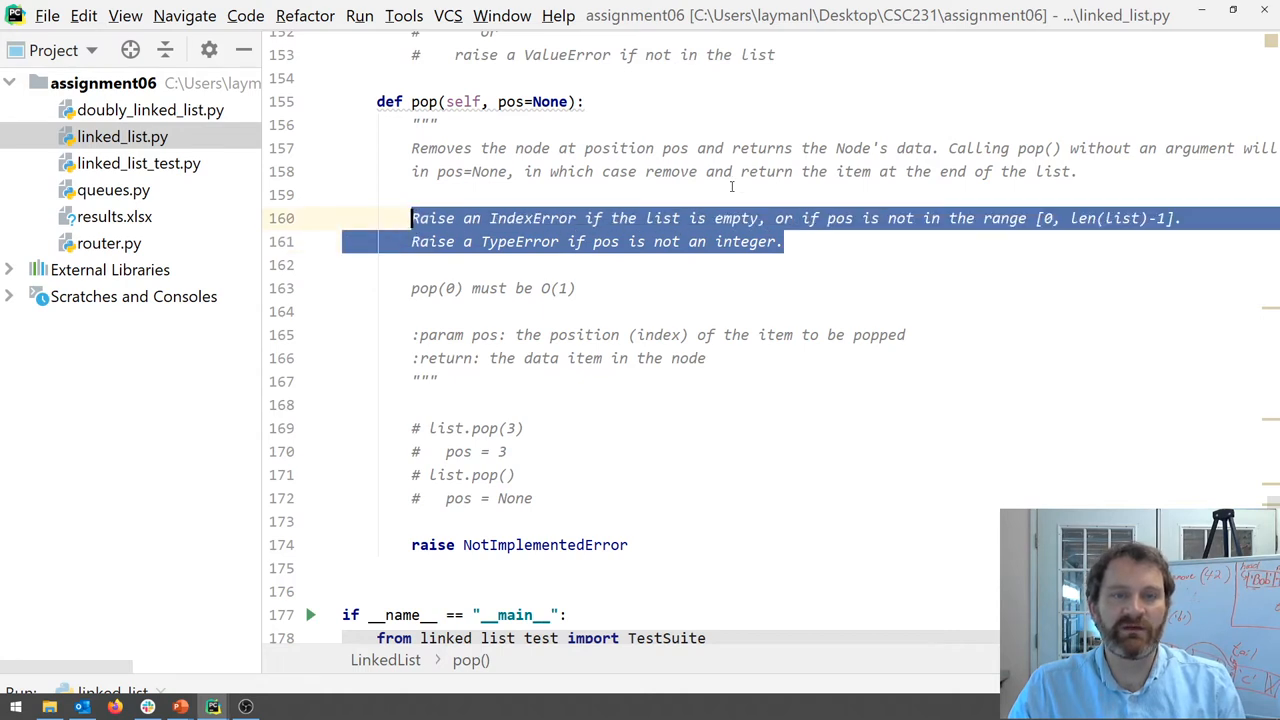
pyautogui.doubleClick(510, 101)
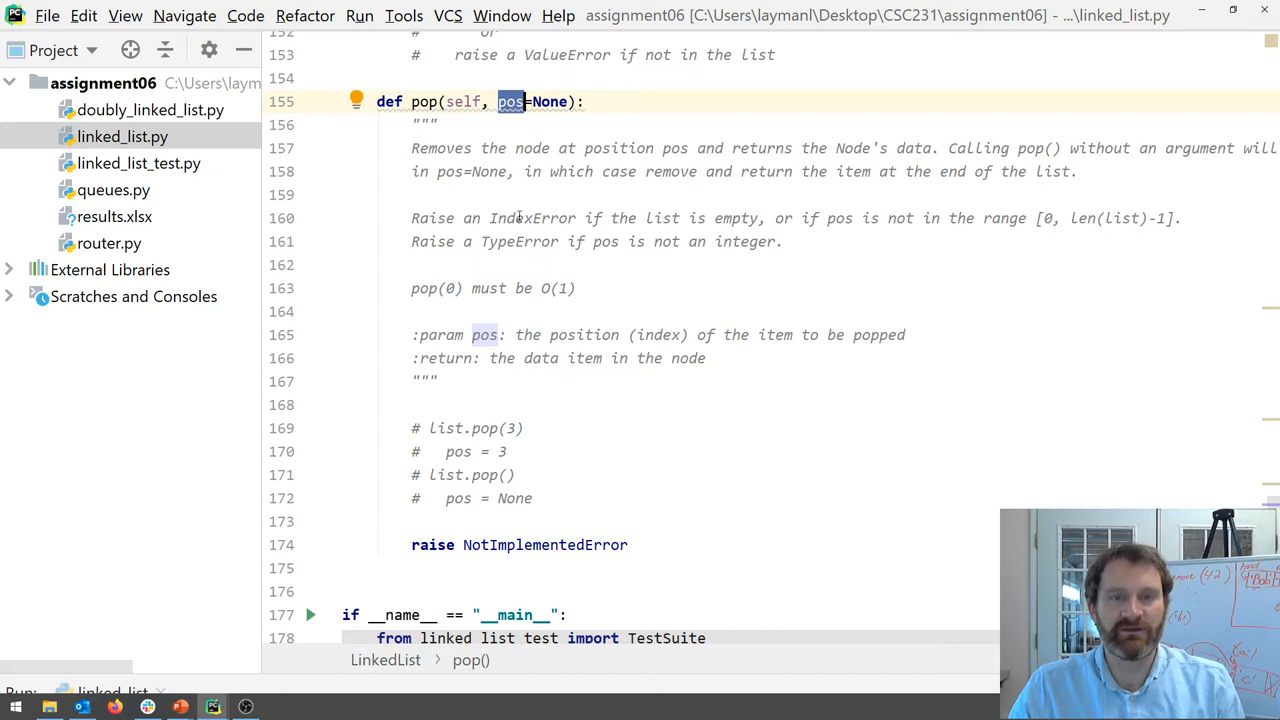
pyautogui.click(490, 218)
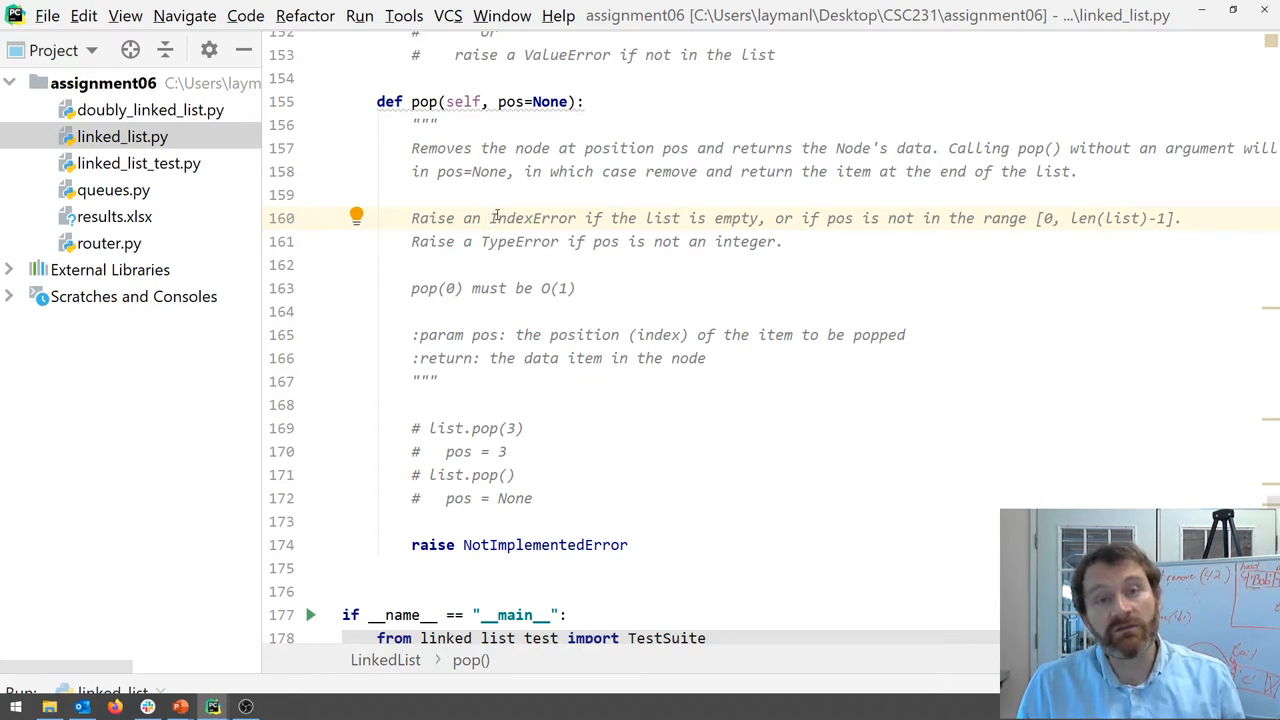
pyautogui.click(522, 101)
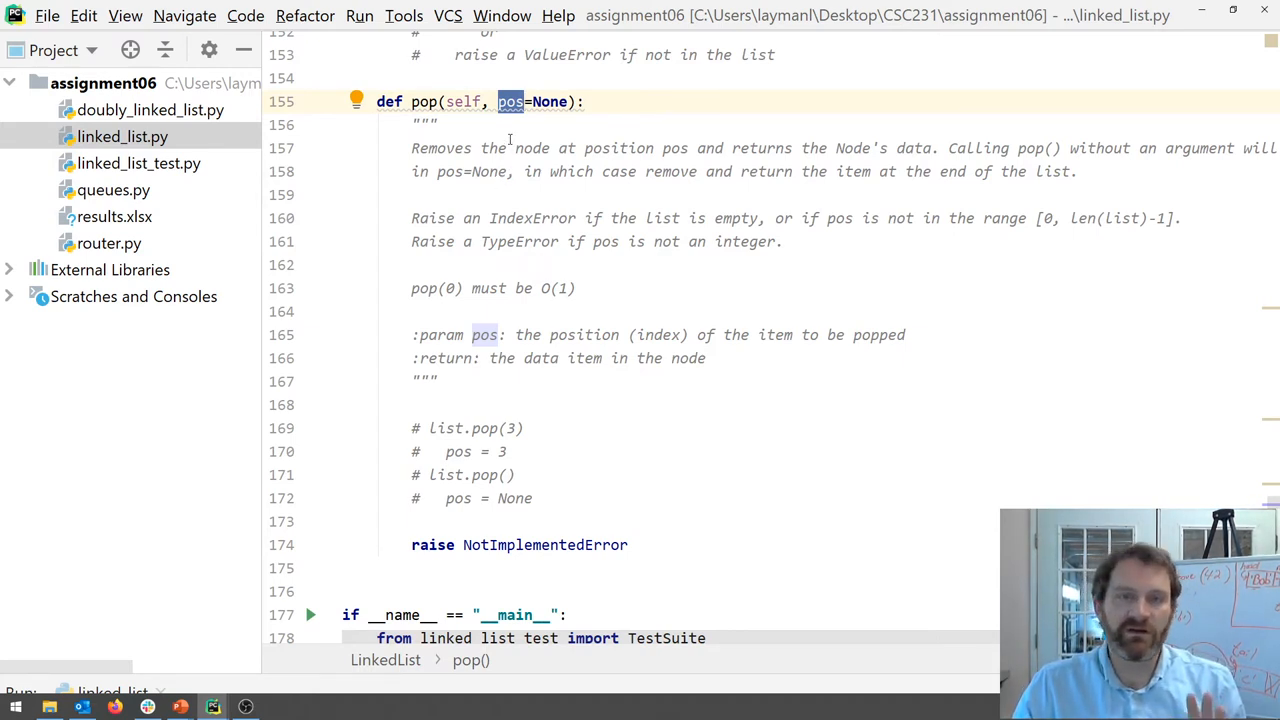
pyautogui.scroll(-1, 546, 412)
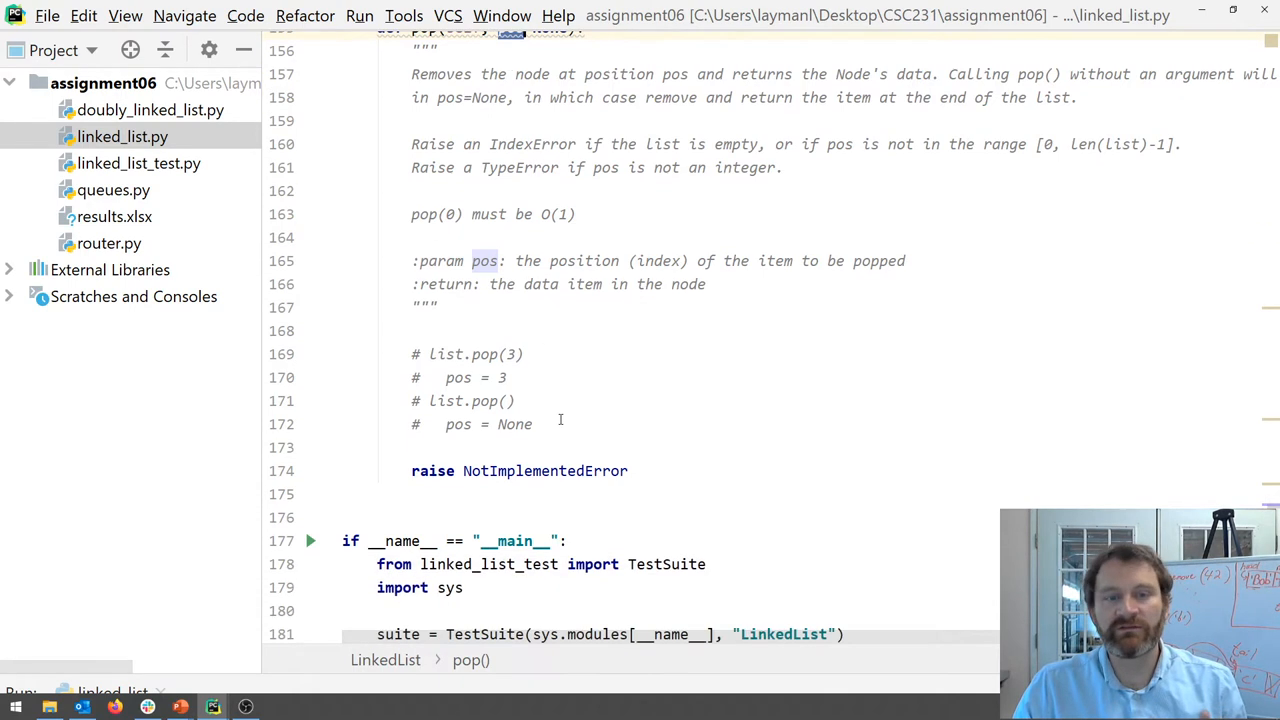
pyautogui.click(588, 421)
pyautogui.scroll(1, 588, 420)
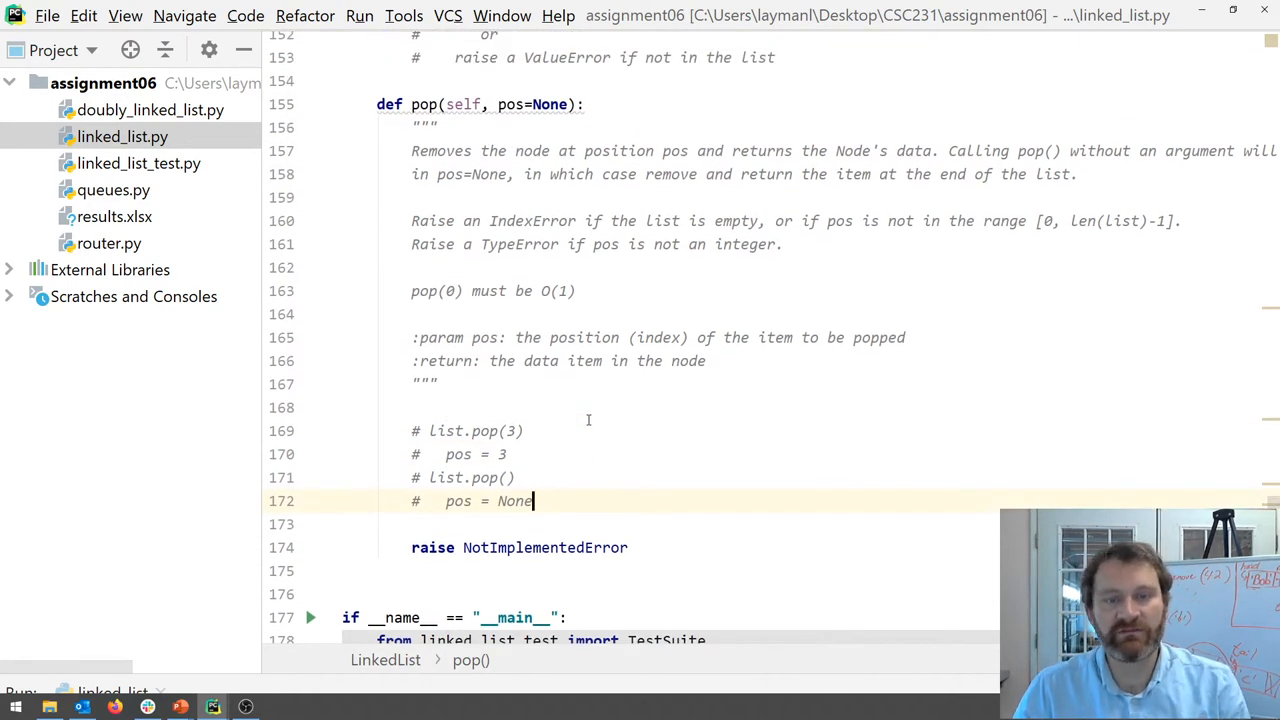
pyautogui.press('Return')
pyautogui.press('Return')
pyautogui.write('# if the list is empty')
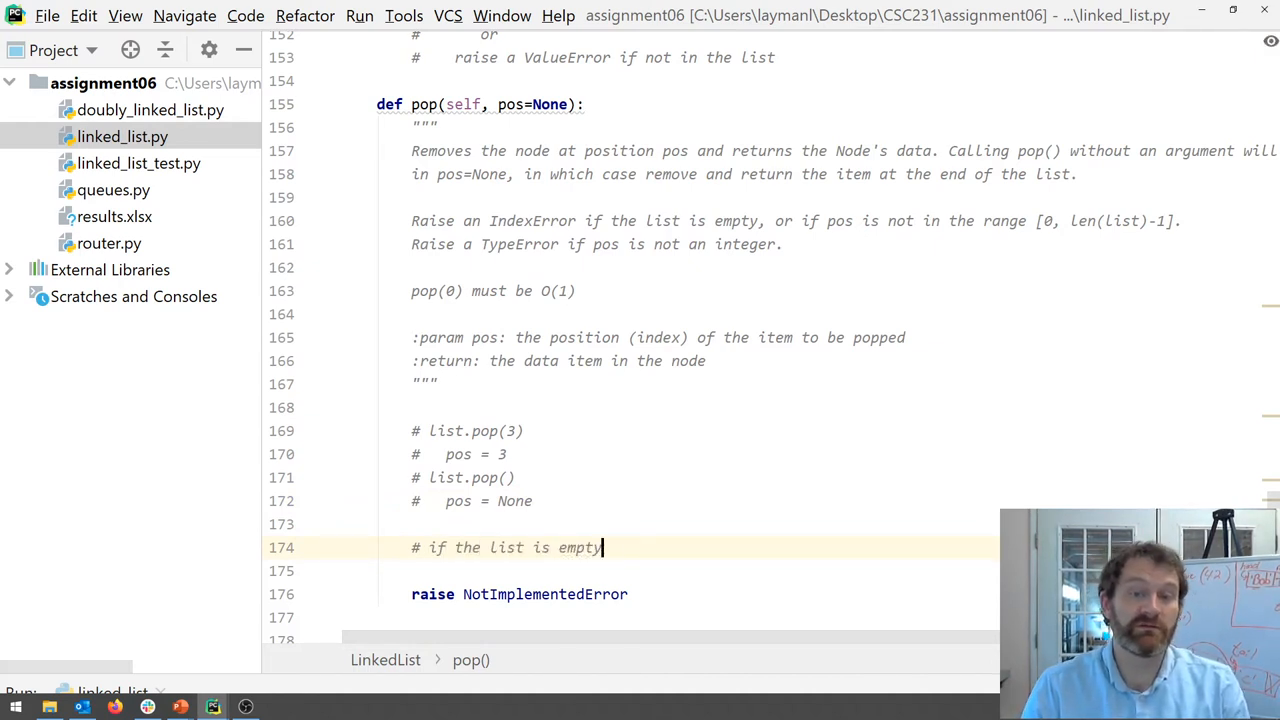
pyautogui.write('?')
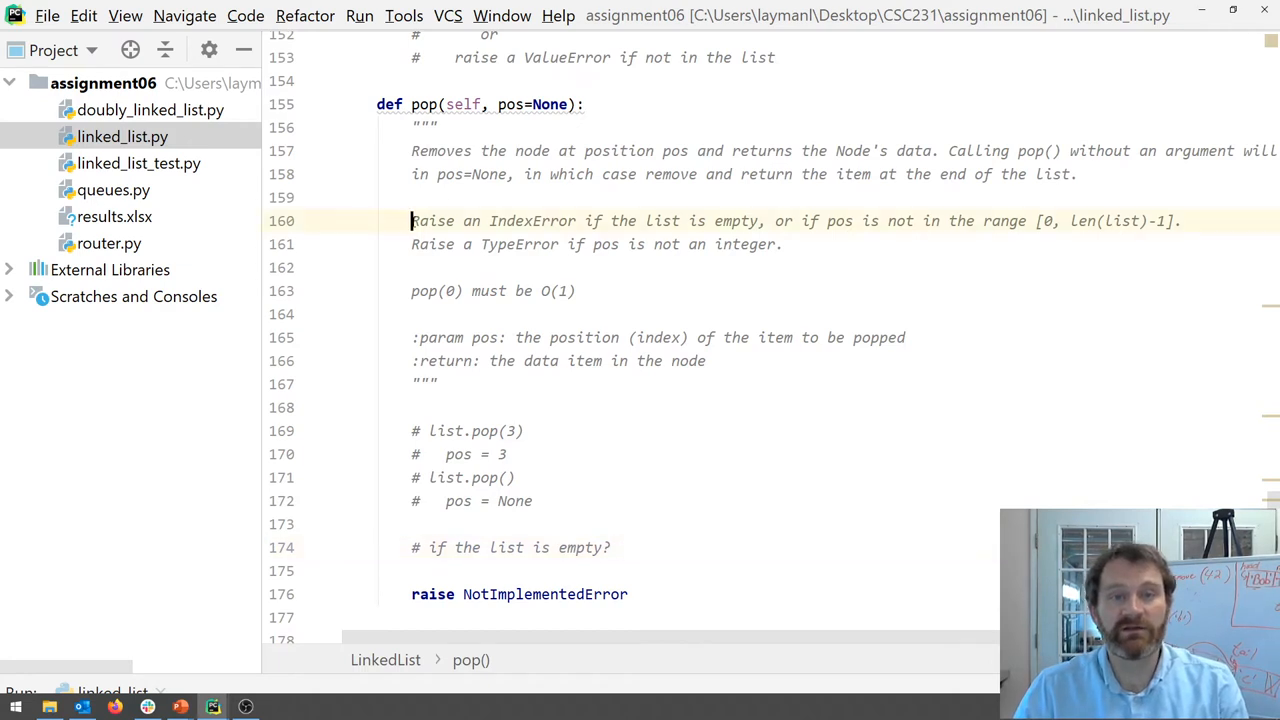
pyautogui.moveTo(413, 221); pyautogui.dragTo(754, 221)
pyautogui.click(636, 548)
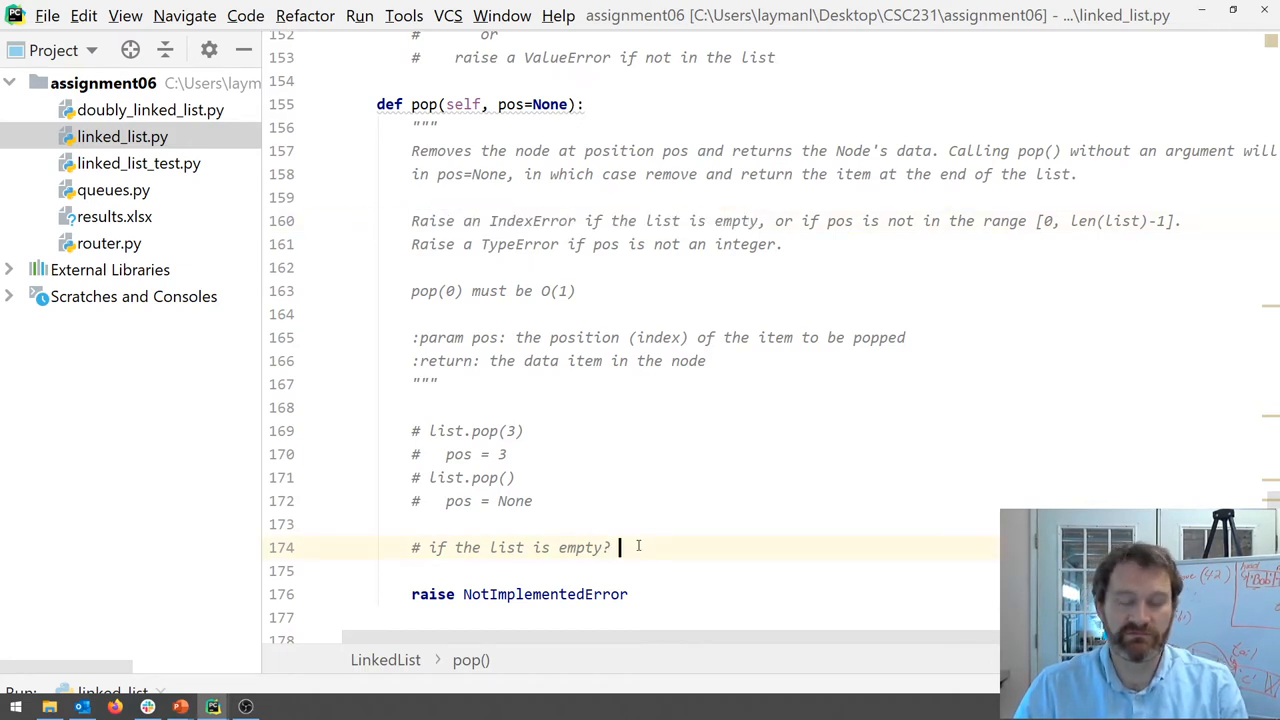
pyautogui.write('raise an ')
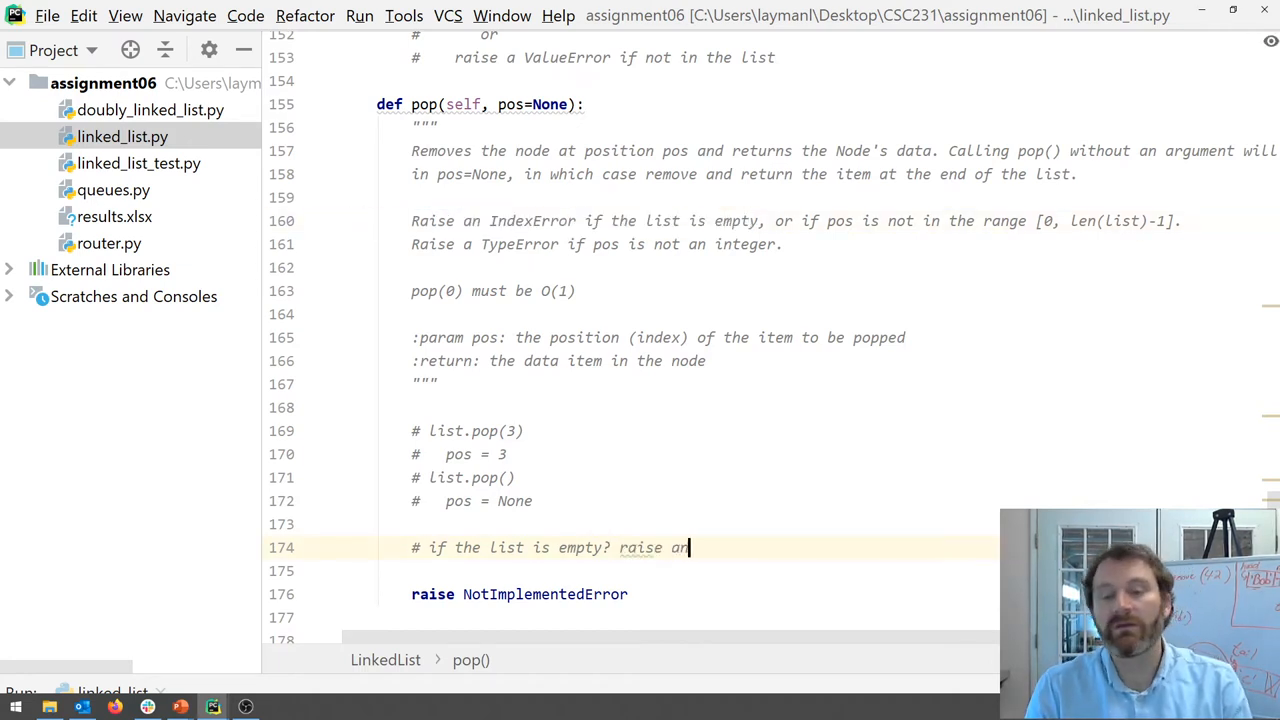
pyautogui.write('IndexError')
pyautogui.moveTo(816, 560); pyautogui.dragTo(411, 548)
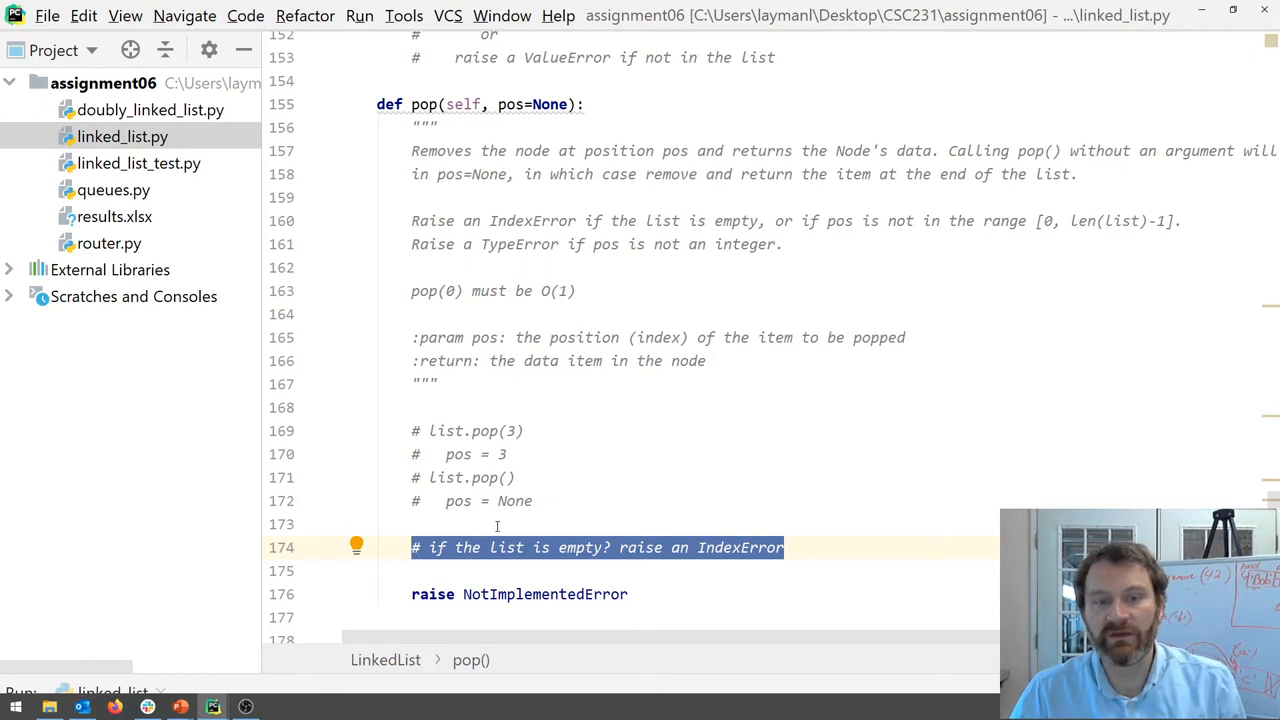
pyautogui.click(577, 534)
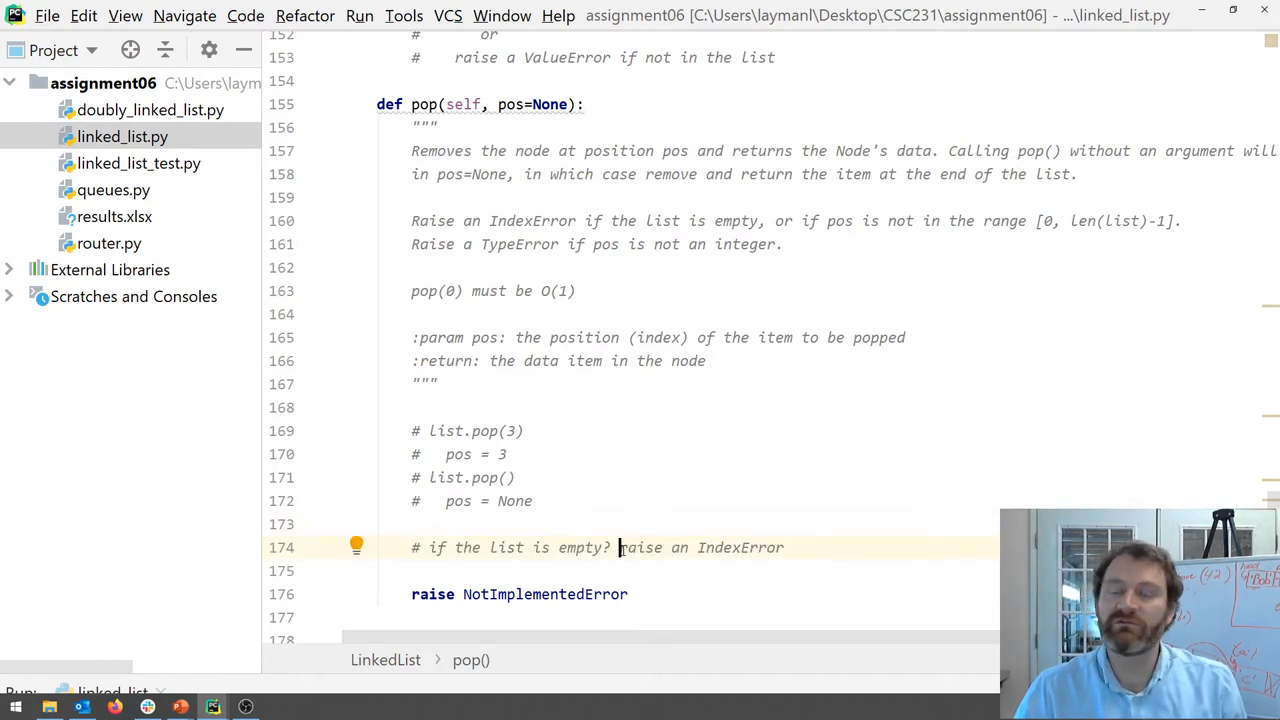
pyautogui.click(806, 547)
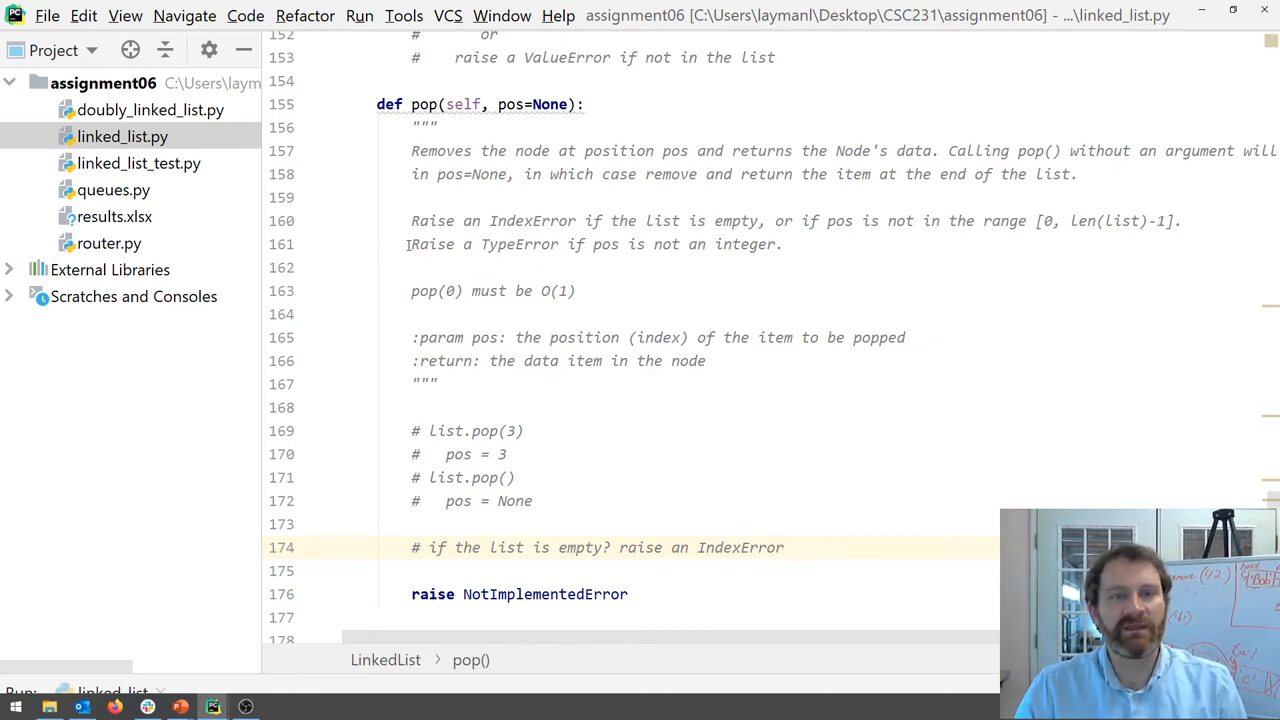
# Step: Write the comment checking pos is an integer via type(), raising TypeError otherwise
pyautogui.doubleClick(500, 245)
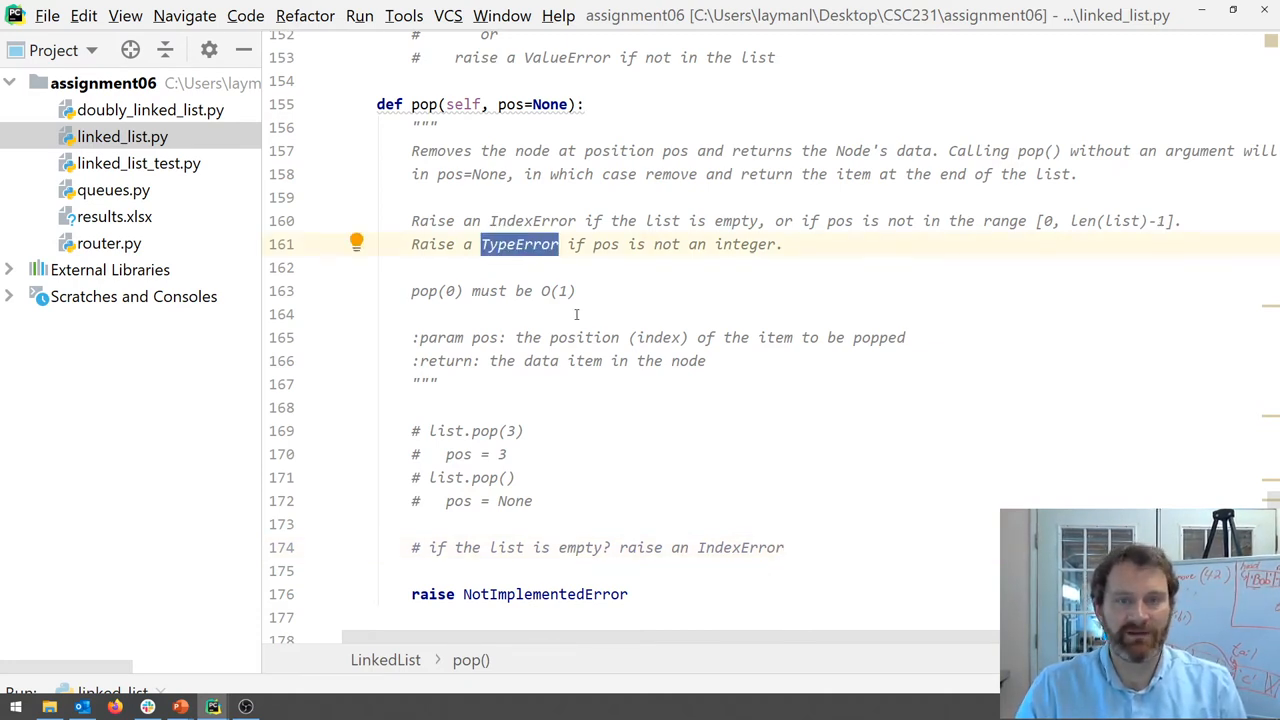
pyautogui.doubleClick(510, 105)
pyautogui.click(838, 547)
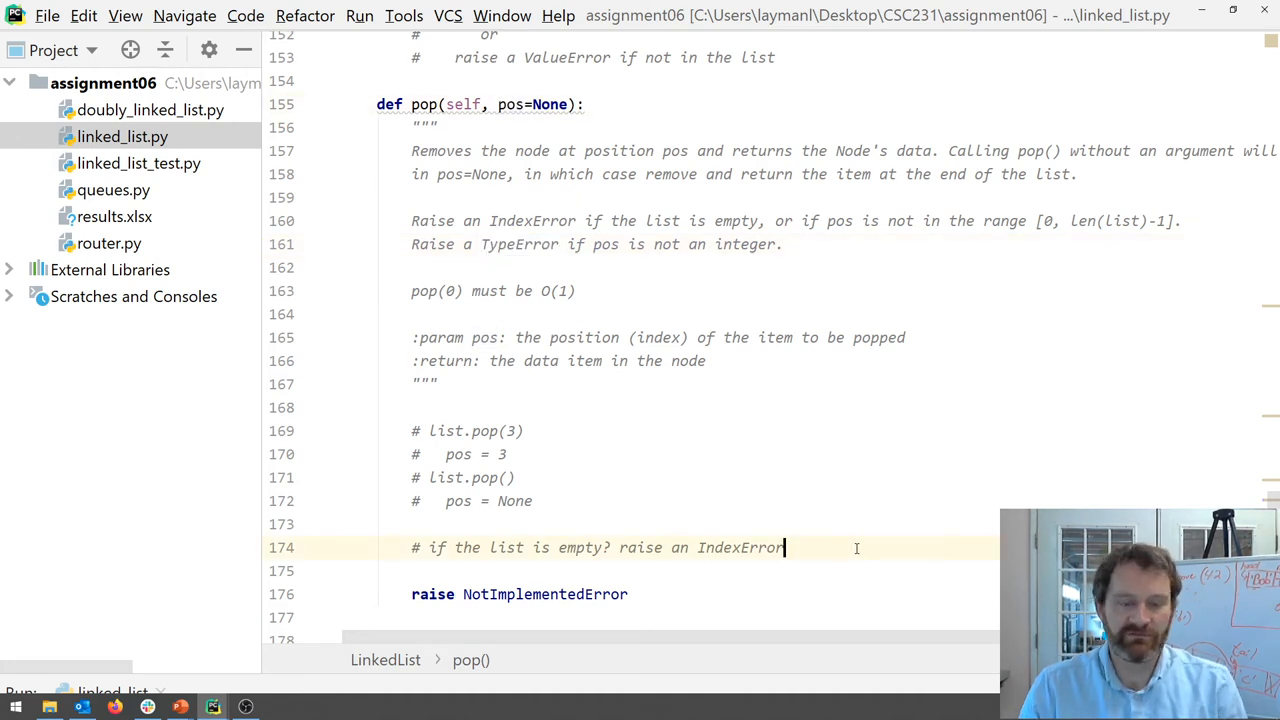
pyautogui.press('Return')
pyautogui.write('# if lst.po')
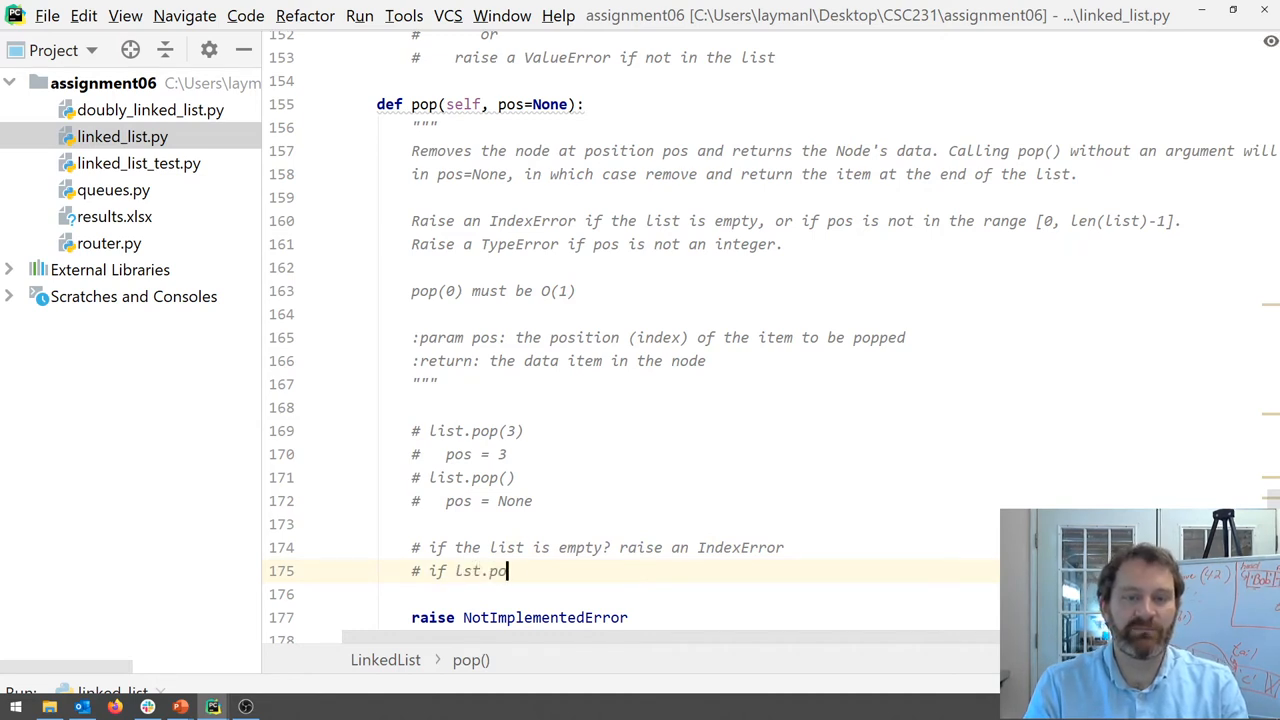
pyautogui.write("p('Steve')")
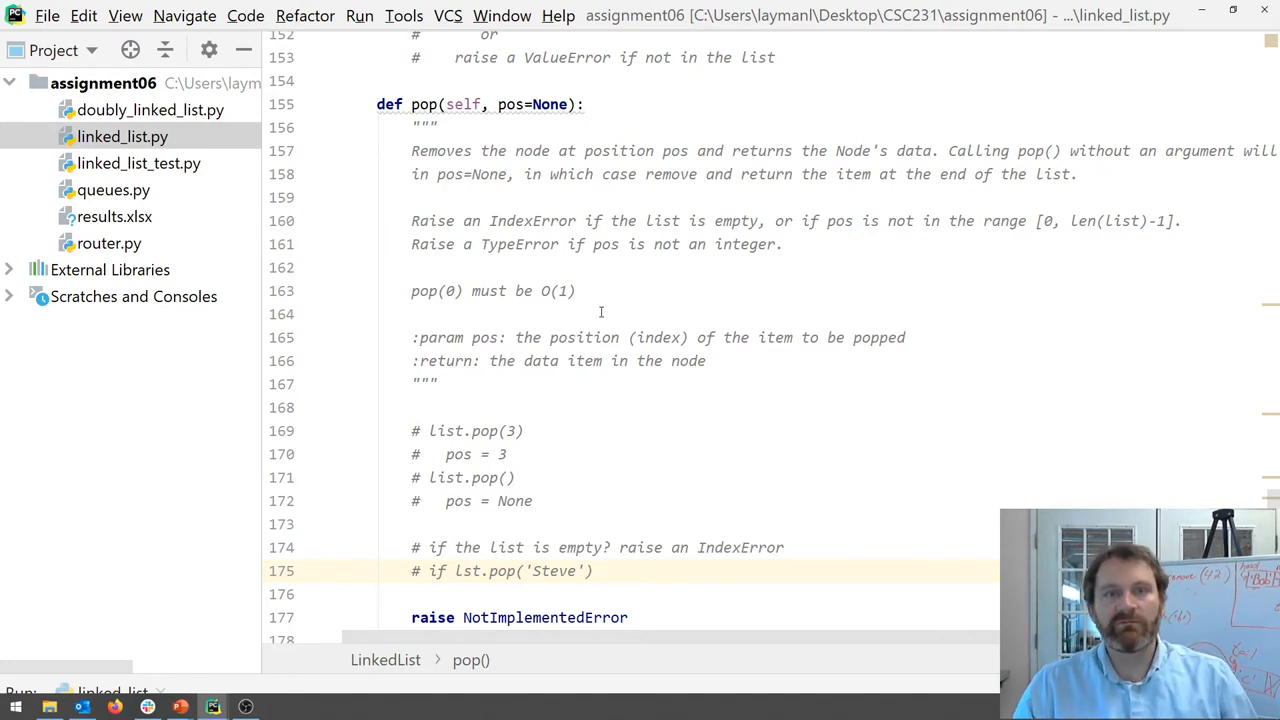
pyautogui.doubleClick(648, 340)
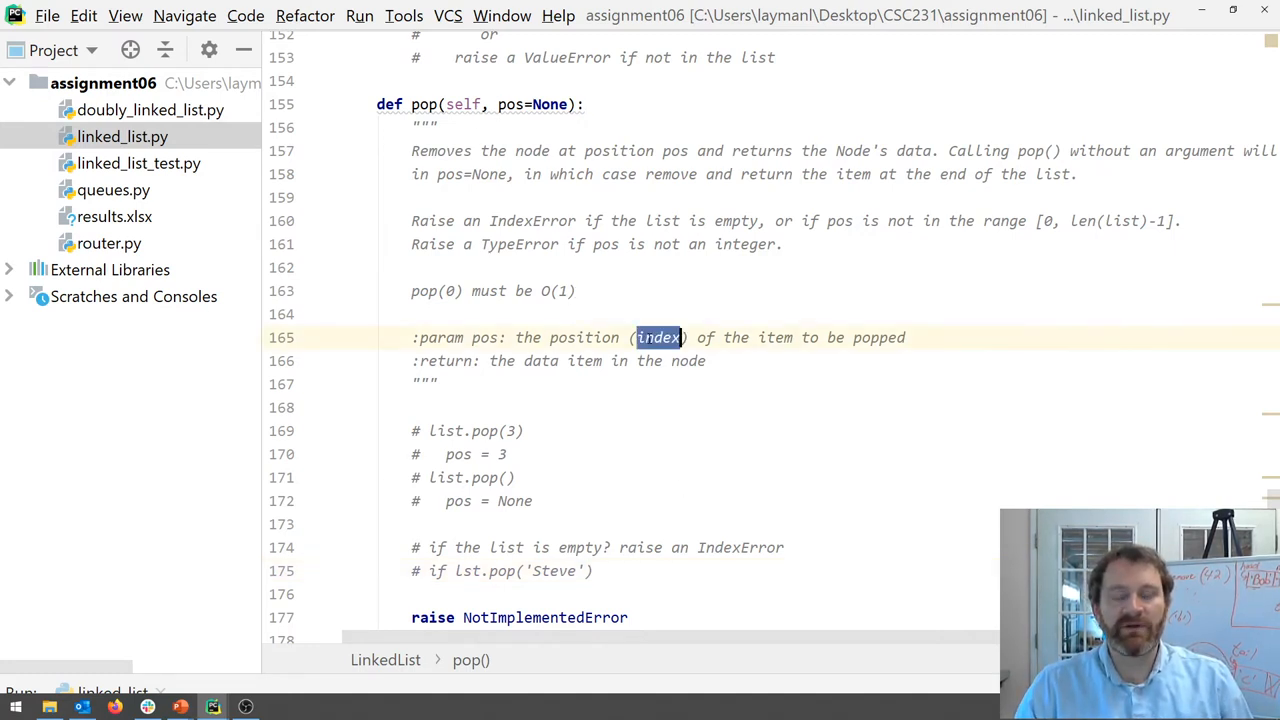
pyautogui.click(630, 566)
pyautogui.write('?')
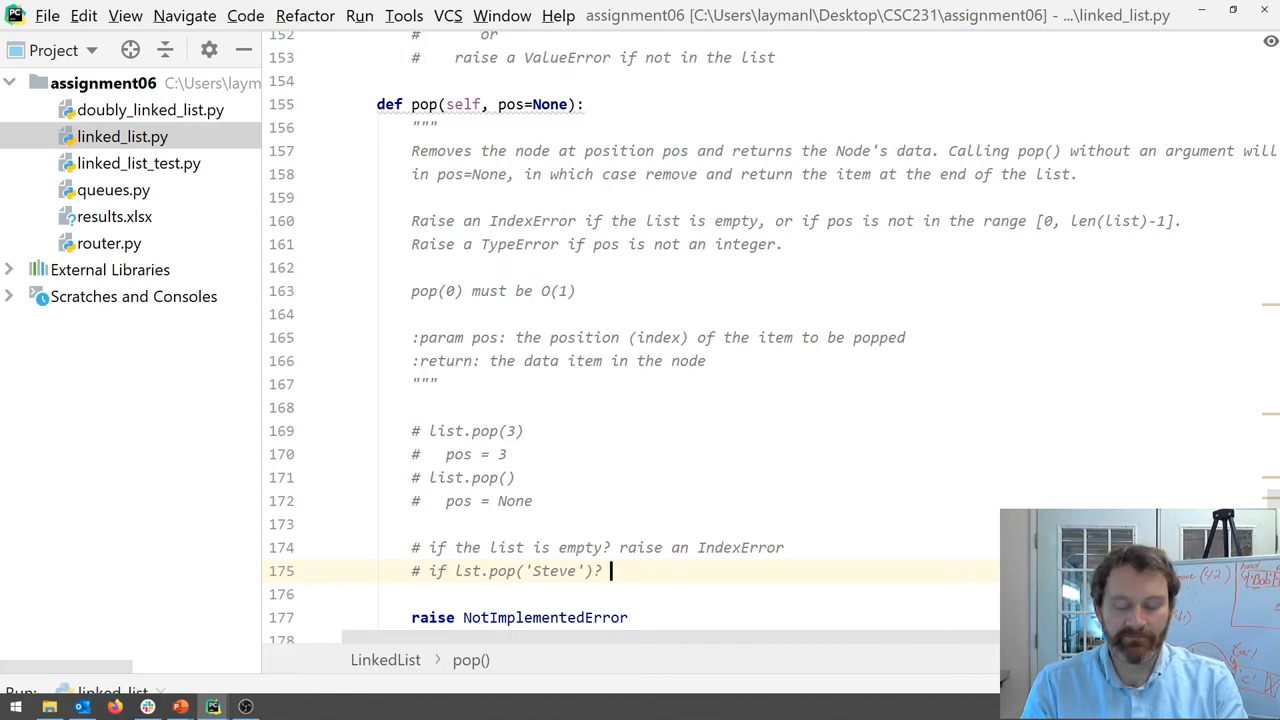
pyautogui.write(' raise')
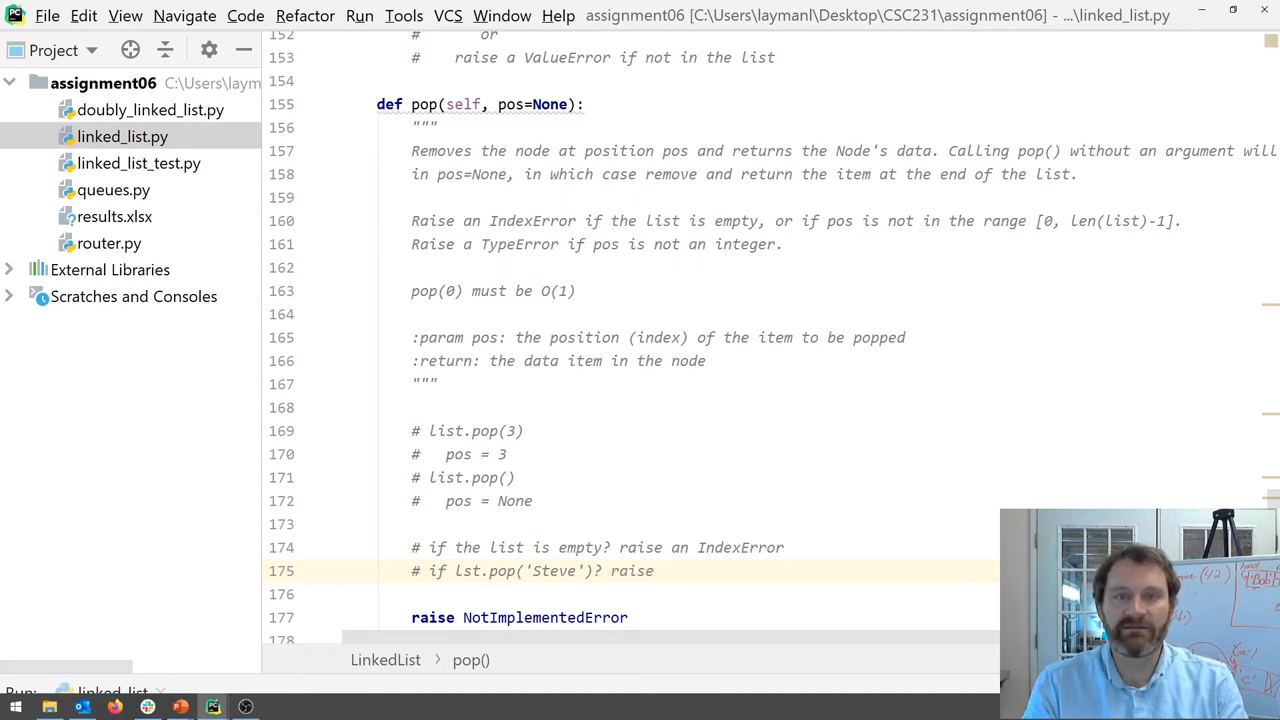
pyautogui.write('eError')
pyautogui.press('Left')
pyautogui.press('Left')
pyautogui.press('Left')
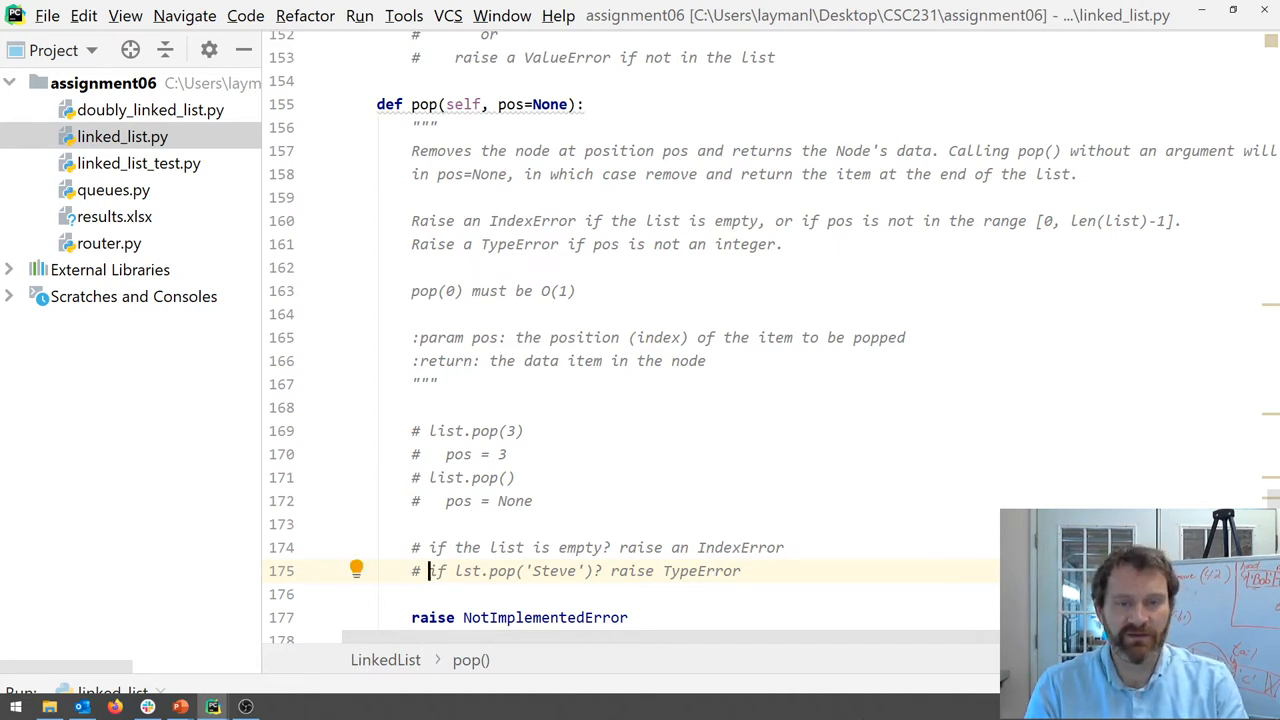
pyautogui.write('make sure pos is an integer')
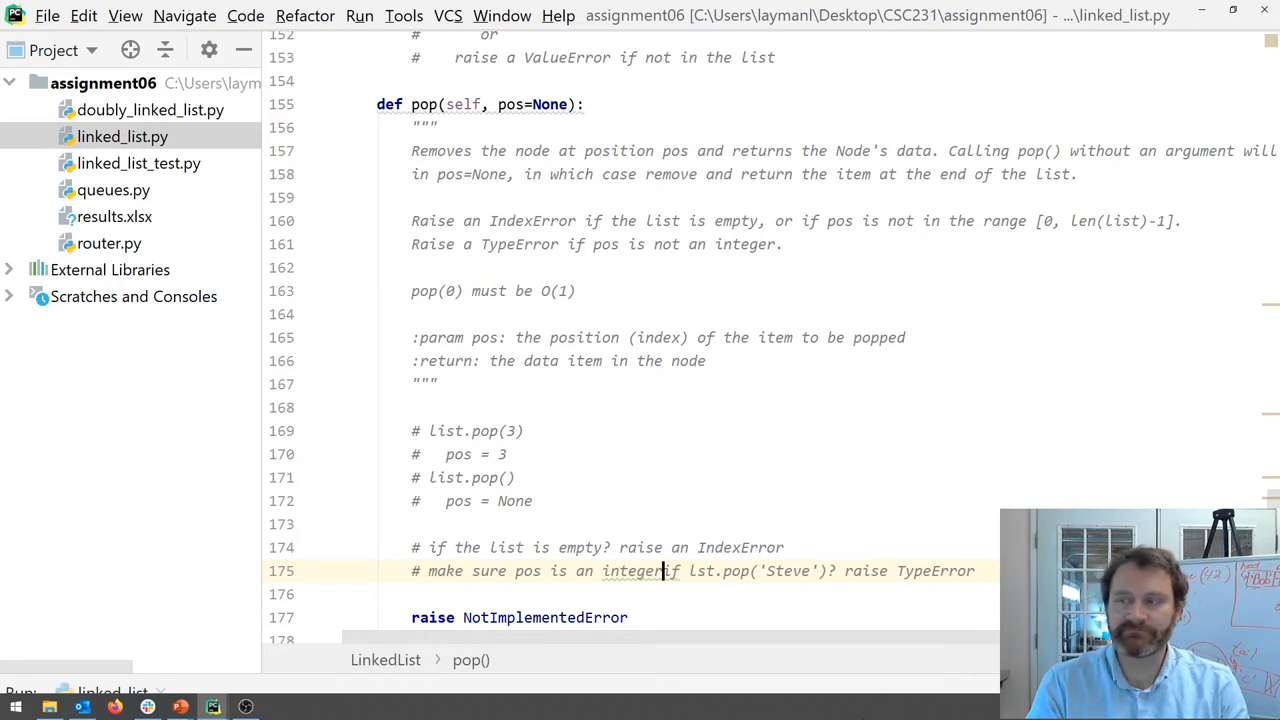
pyautogui.write('().')
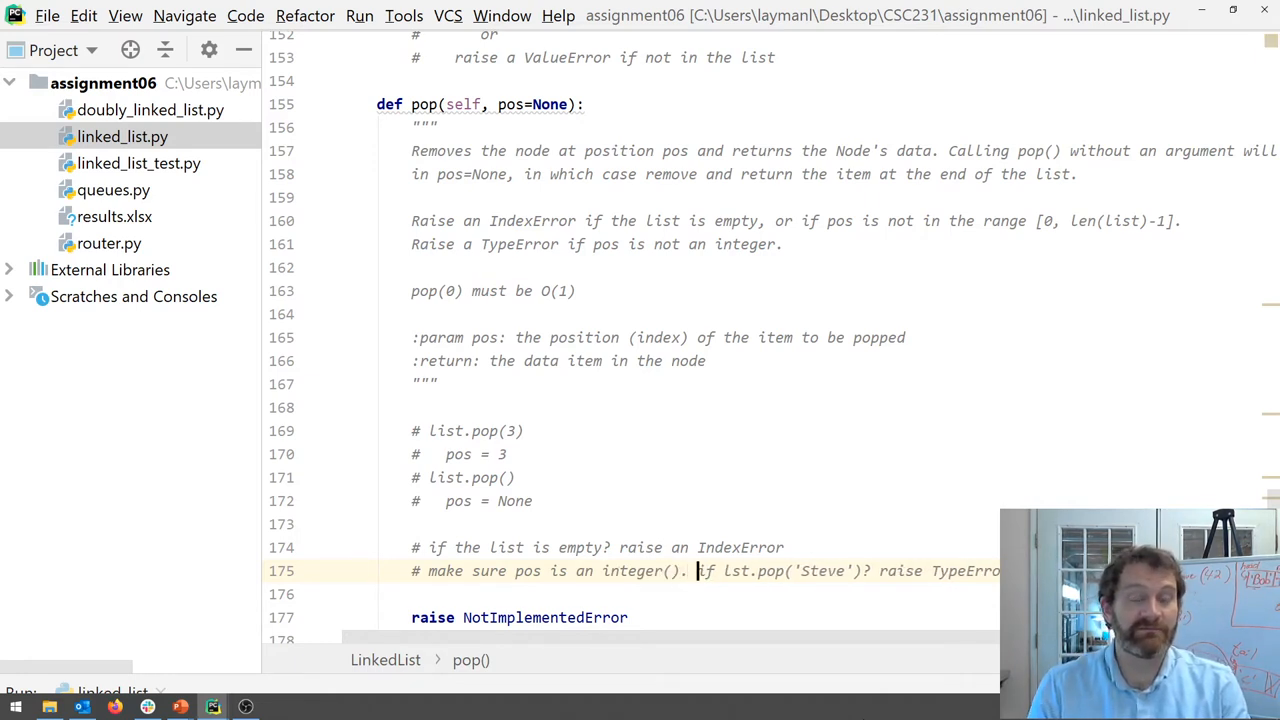
pyautogui.press('Left')
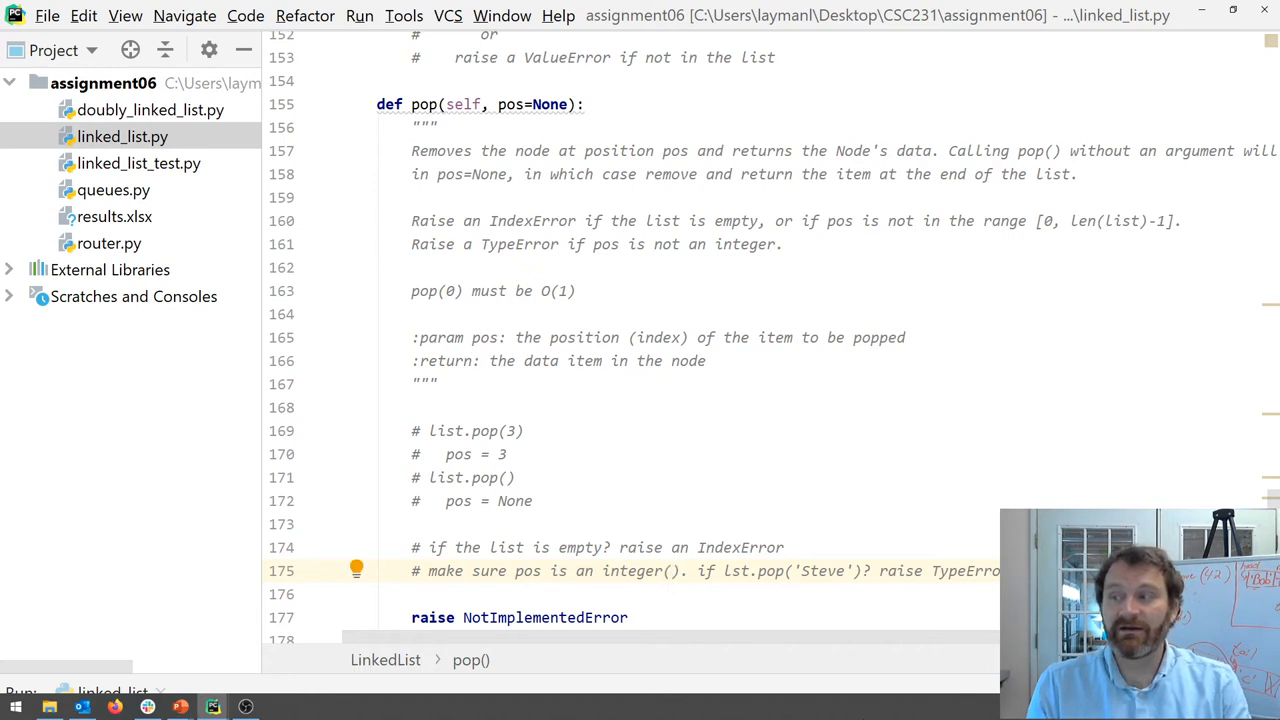
pyautogui.press('Left')
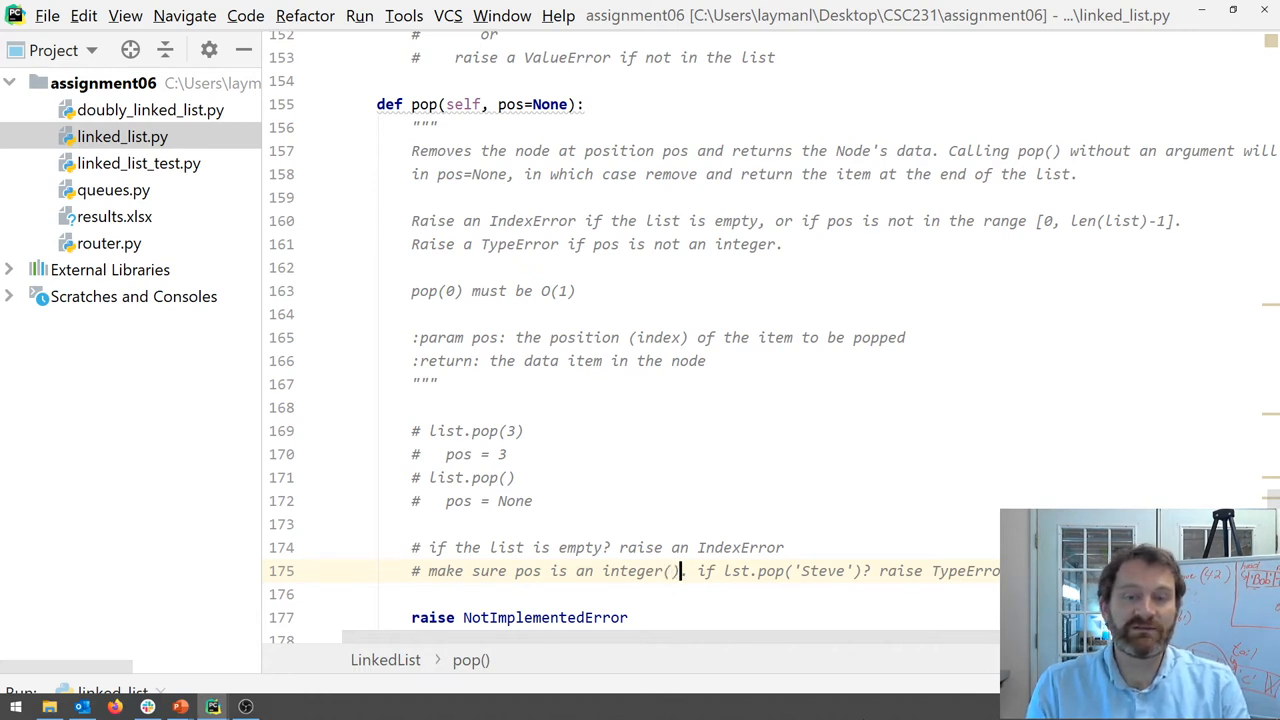
pyautogui.press('BackSpace')
pyautogui.press('BackSpace')
pyautogui.press('BackSpace')
pyautogui.press('BackSpace')
pyautogui.write('nteger. Use type')
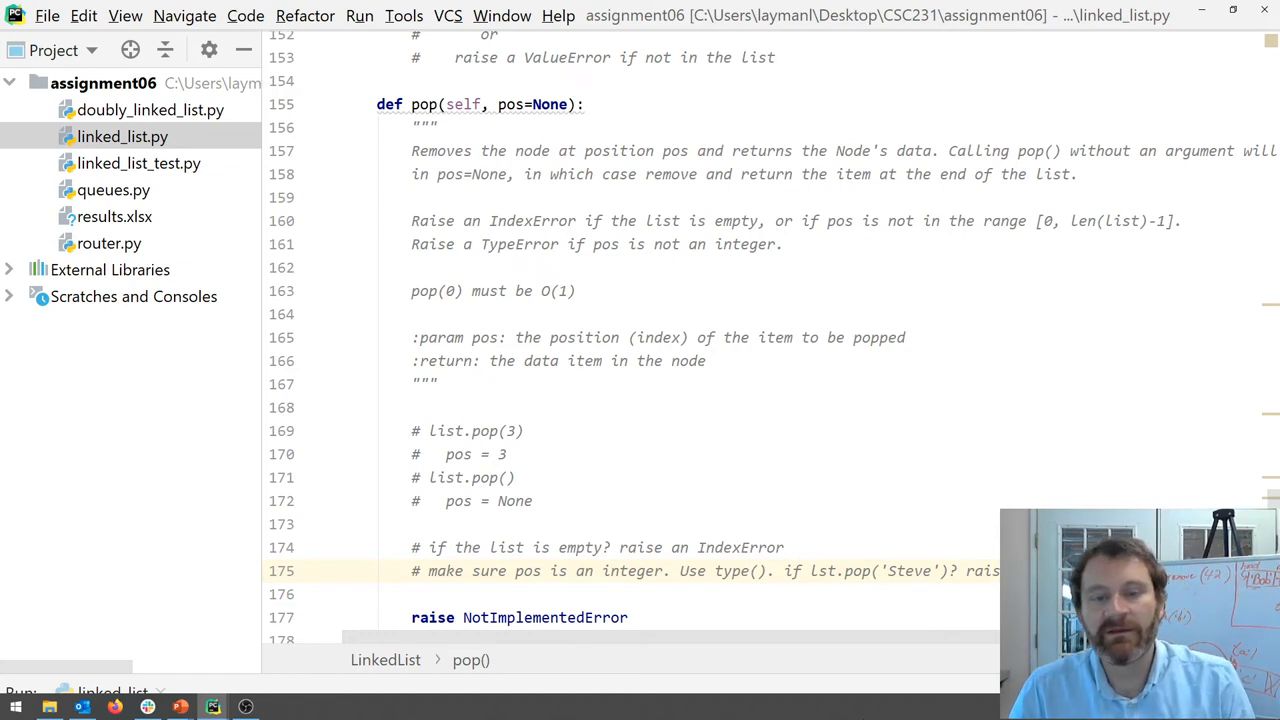
# Step: Drop the Steve example and write the comment that pos == None defaults to the last index
pyautogui.moveTo(785, 570); pyautogui.dragTo(964, 570)
pyautogui.press('Delete')
pyautogui.press('End')
pyautogui.press('Return')
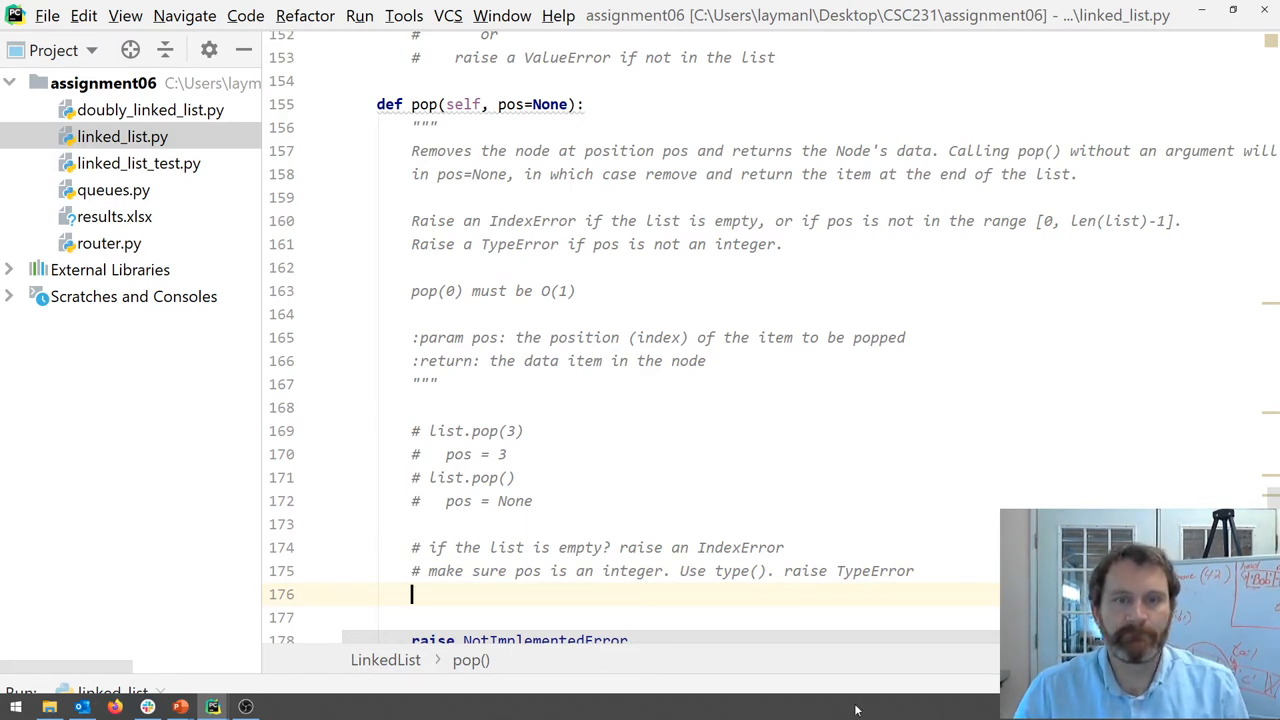
pyautogui.doubleClick(542, 104)
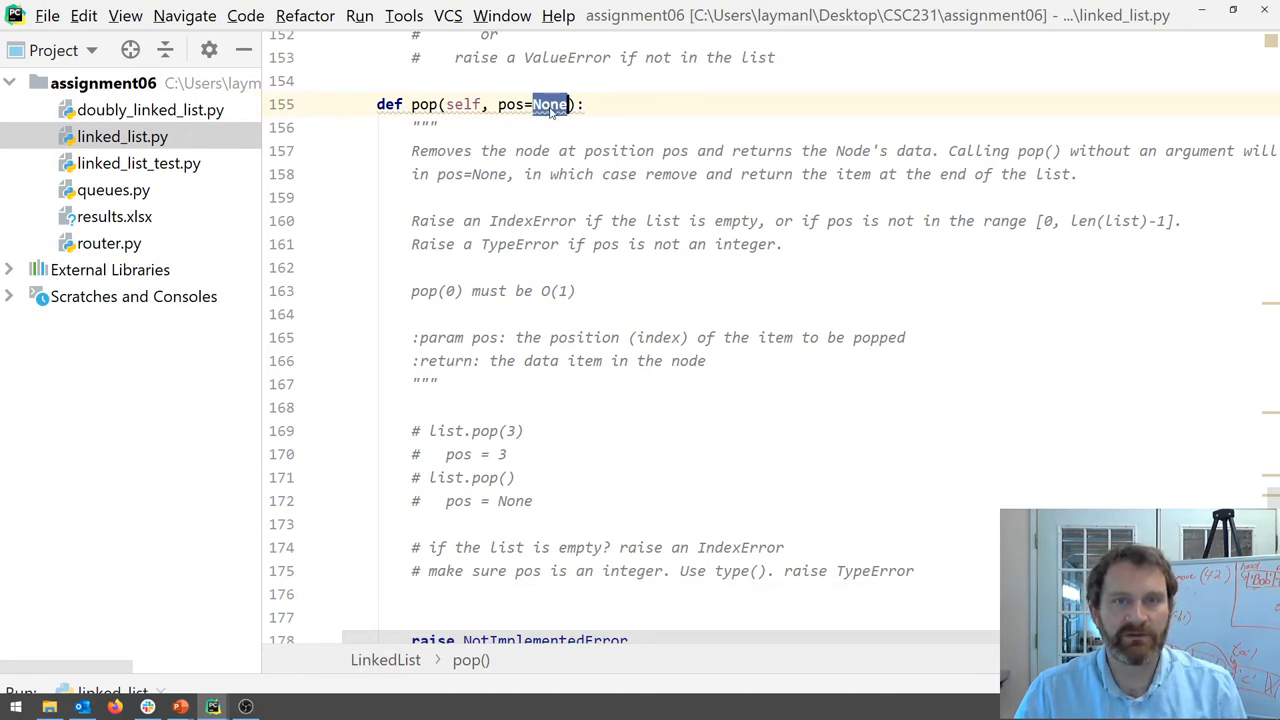
pyautogui.click(512, 586)
pyautogui.write('# if pos = ')
pyautogui.write('None')
pyautogui.press('Left')
pyautogui.press('Left')
pyautogui.press('Left')
pyautogui.press('Left')
pyautogui.write('=')
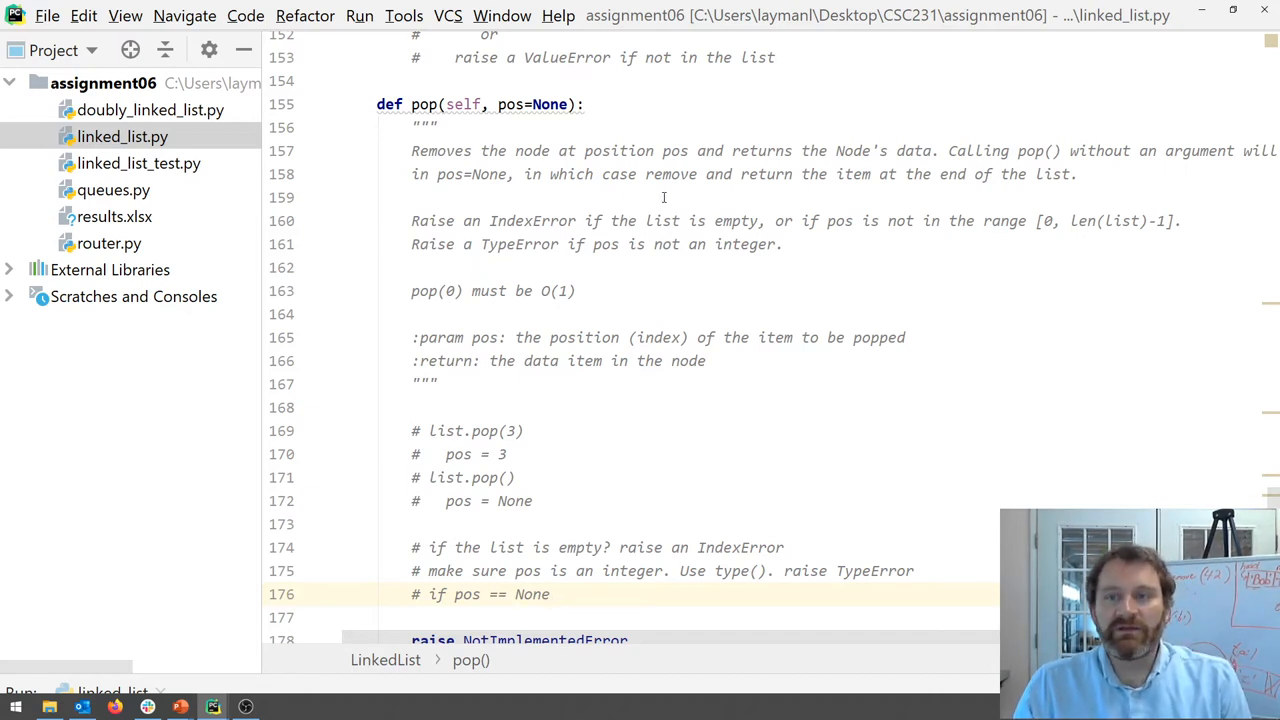
pyautogui.moveTo(949, 151); pyautogui.dragTo(1243, 158)
pyautogui.hscroll(1, 983, 640)
pyautogui.hscroll(-1, 796, 622)
pyautogui.moveTo(524, 175)
pyautogui.mouseDown()
pyautogui.moveTo(930, 175)
pyautogui.moveTo(1085, 192)
pyautogui.moveTo(1090, 179)
pyautogui.mouseUp()
pyautogui.click(557, 594)
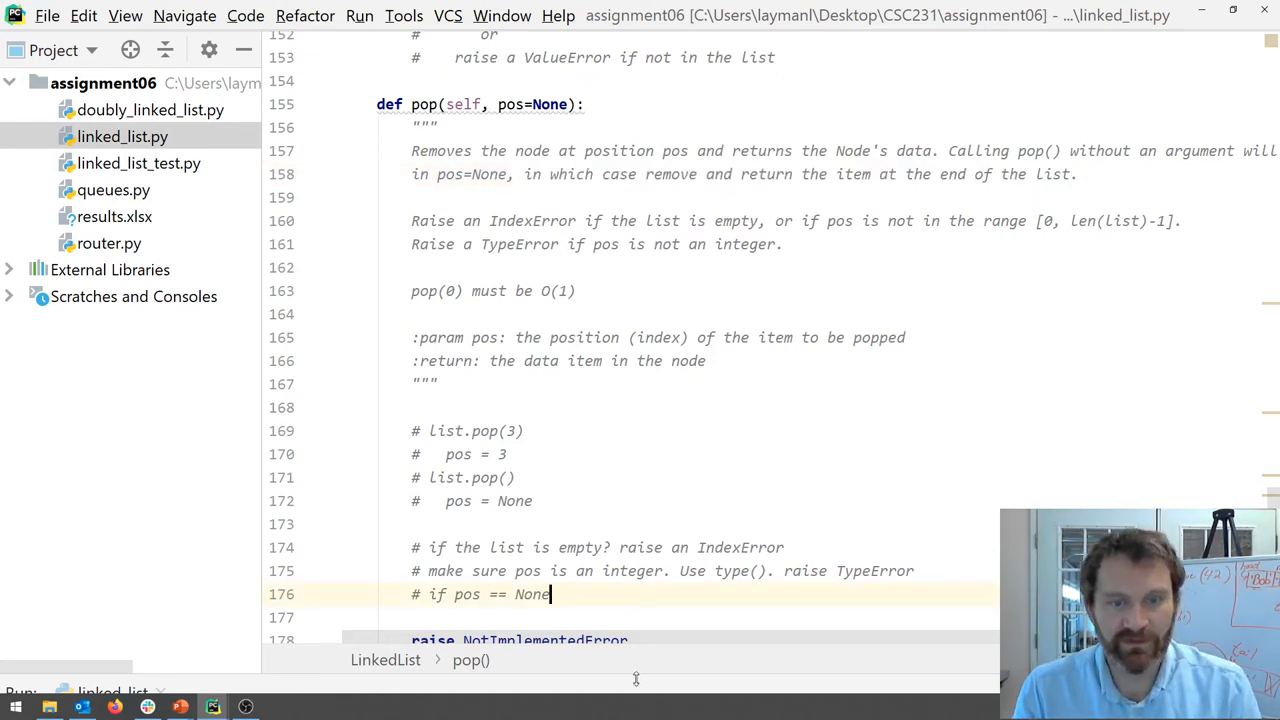
pyautogui.write(',')
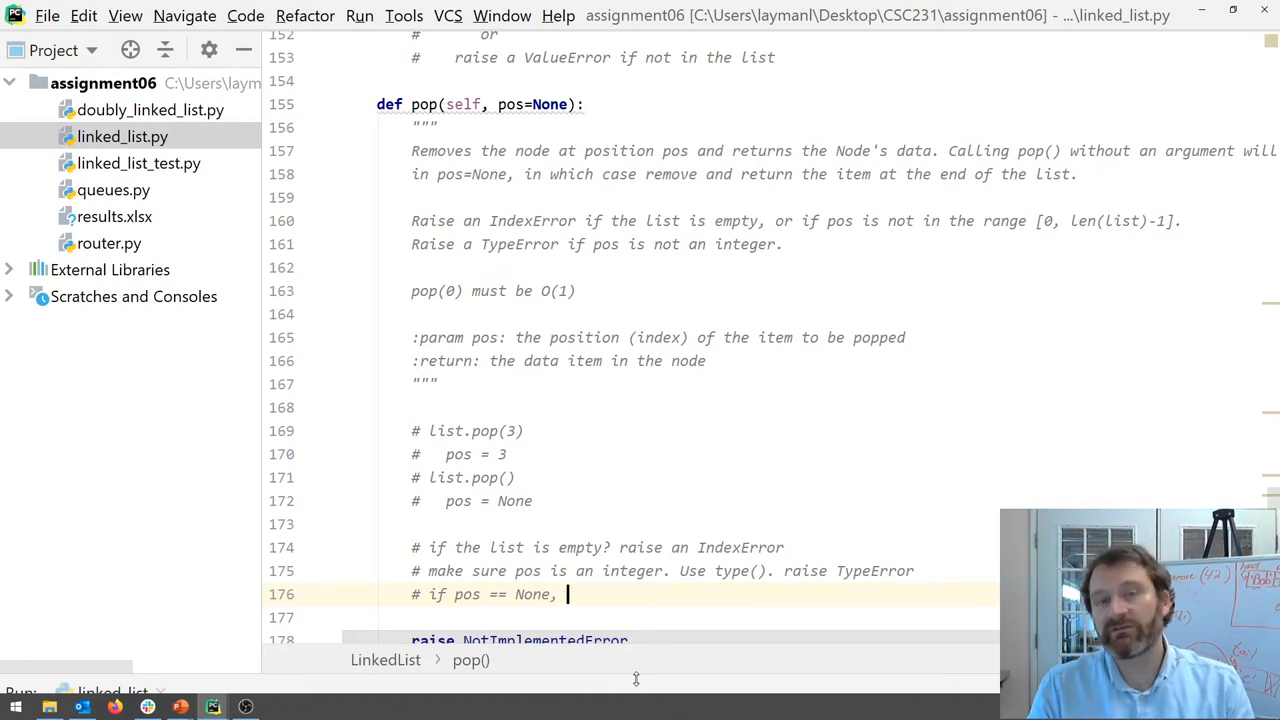
pyautogui.write(' set the positi')
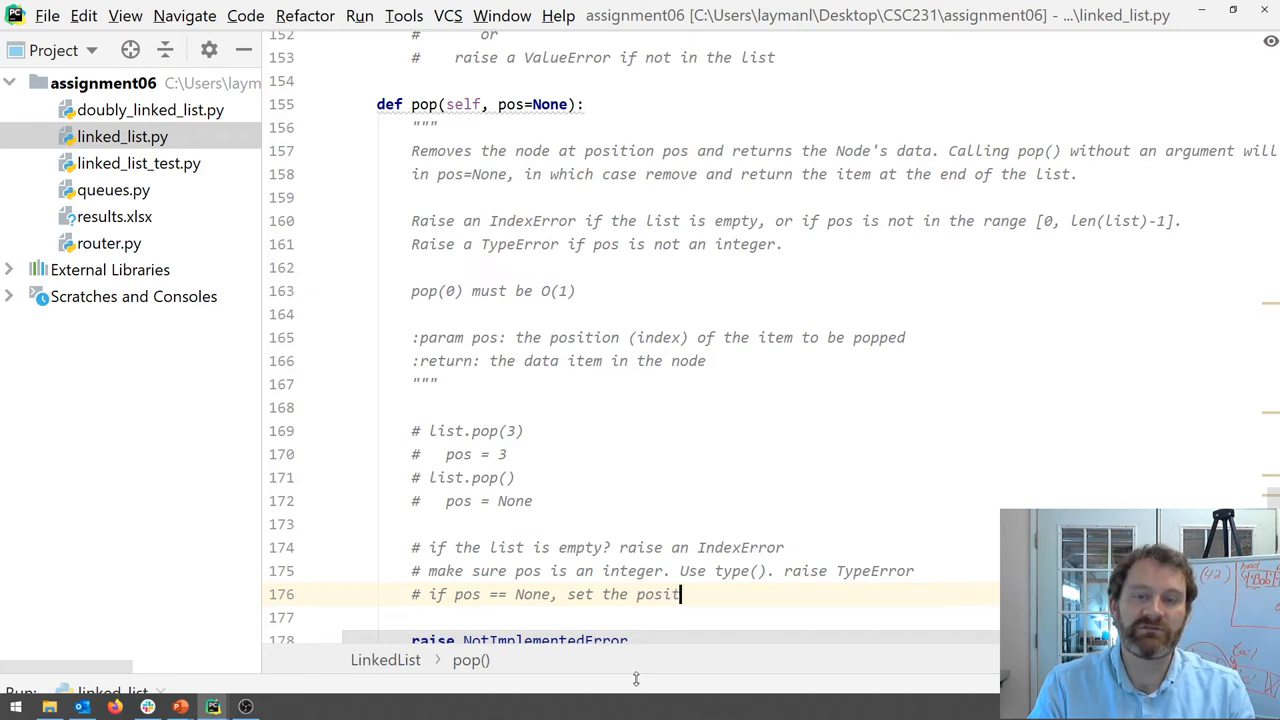
pyautogui.write('on to be popped to the index of the')
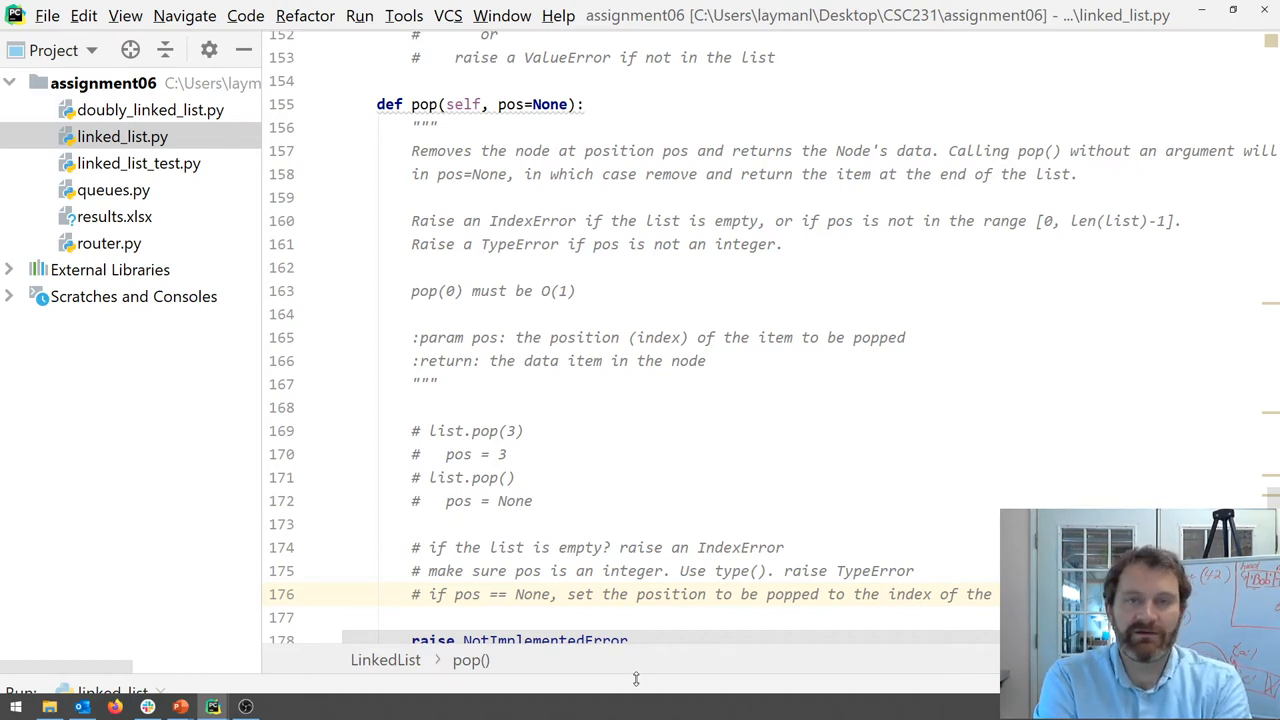
# Step: Write the range-check comment, pasting [0, len(list)-1] copied from the docstring
pyautogui.press('Return')
pyautogui.write('# ')
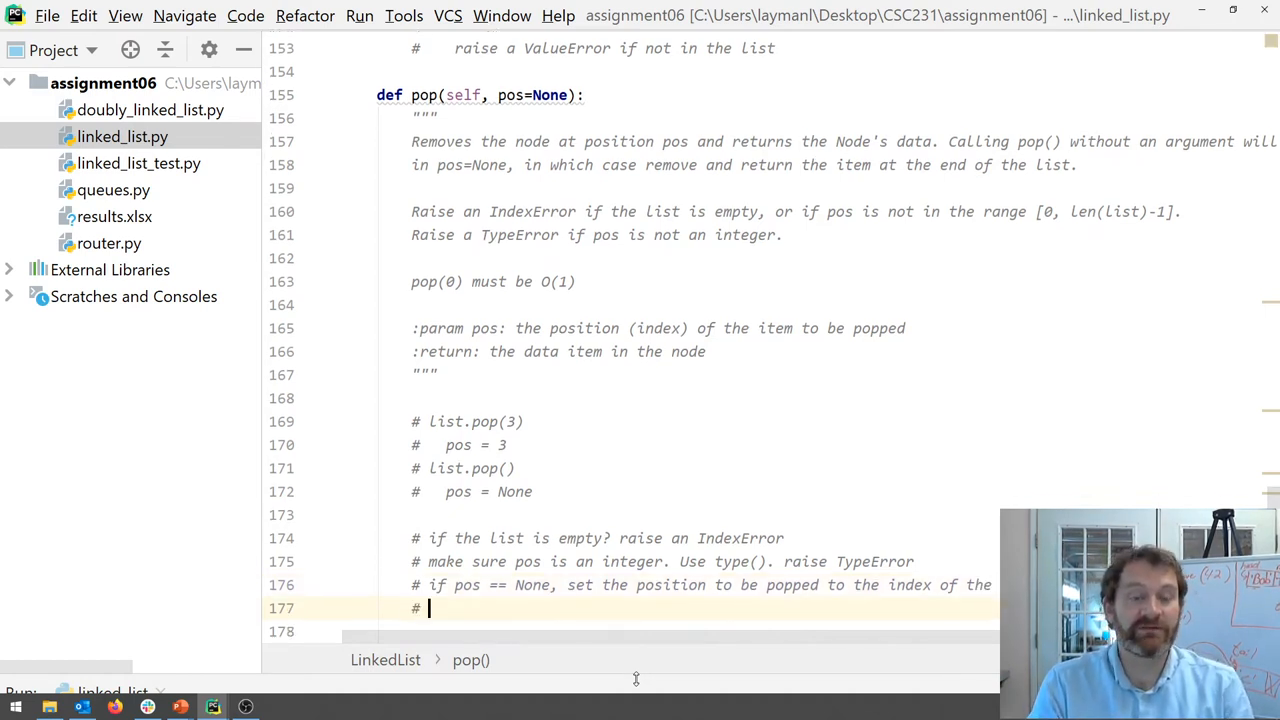
pyautogui.write('check if pos is in the range')
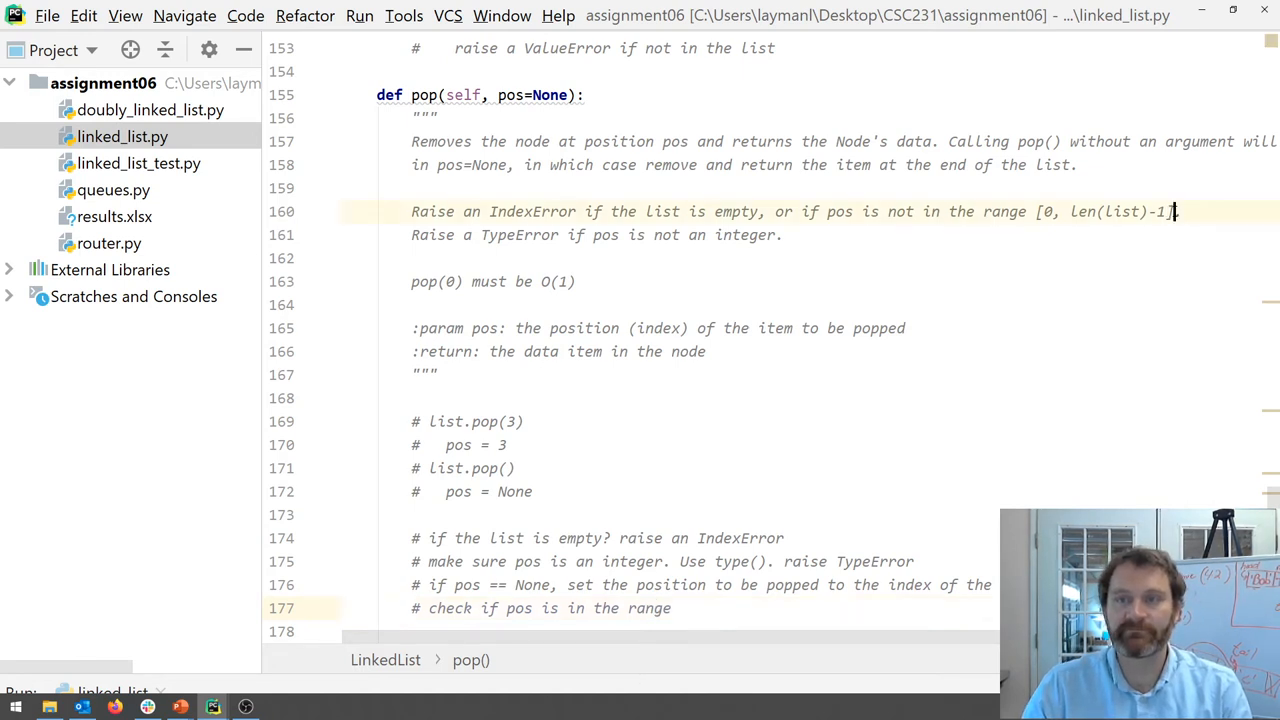
pyautogui.moveTo(1176, 211); pyautogui.dragTo(1028, 211)
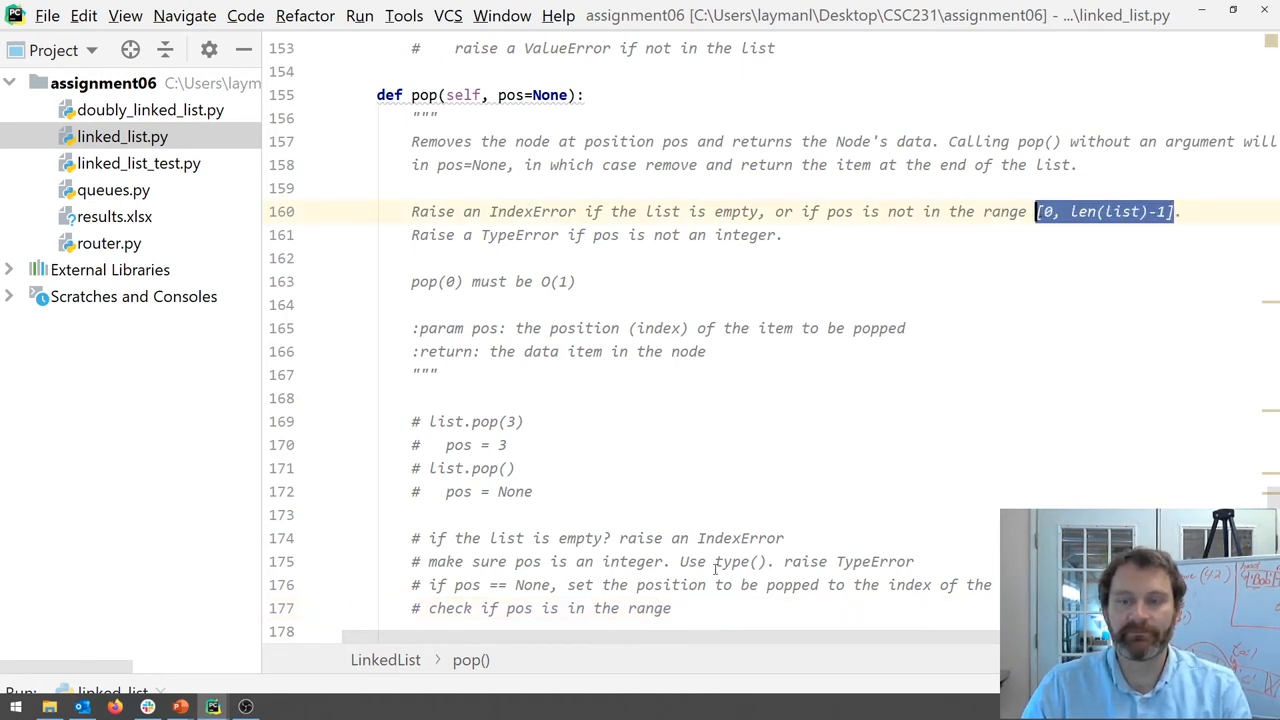
pyautogui.hotkey('ctrl', 'c')
pyautogui.click(700, 608)
pyautogui.hotkey('ctrl', 'v')
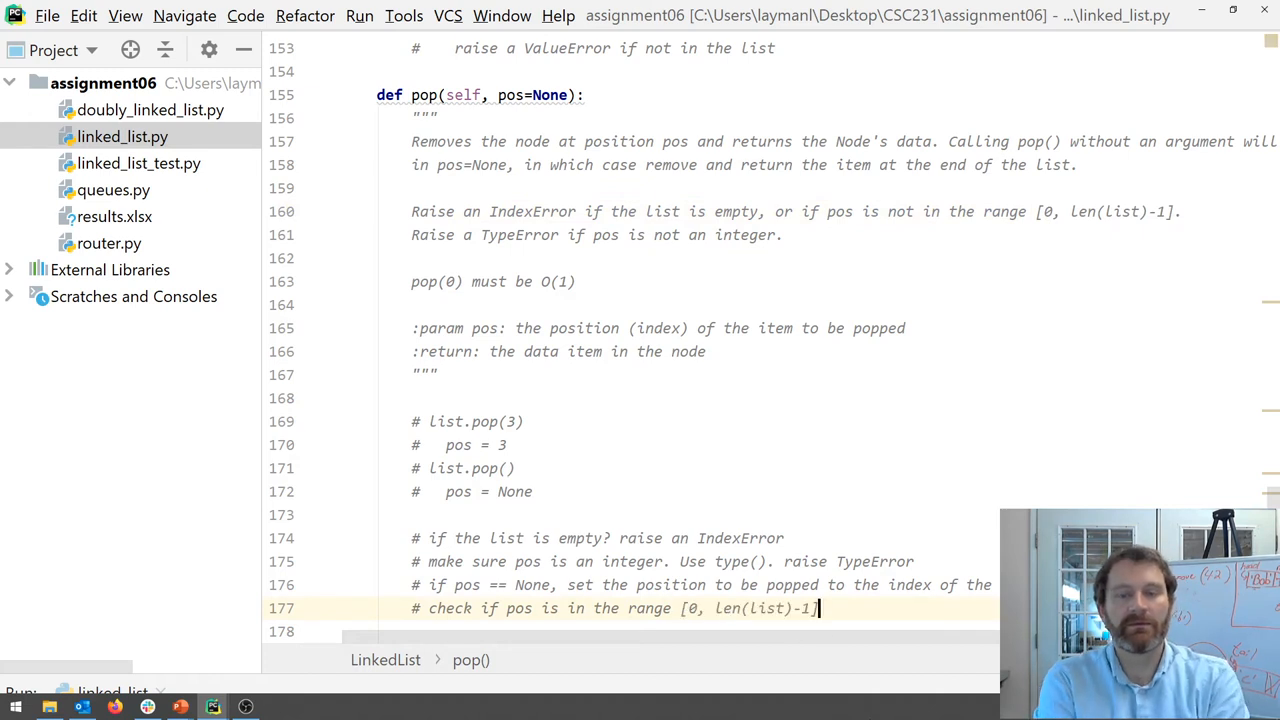
pyautogui.write(', if not, raise an In')
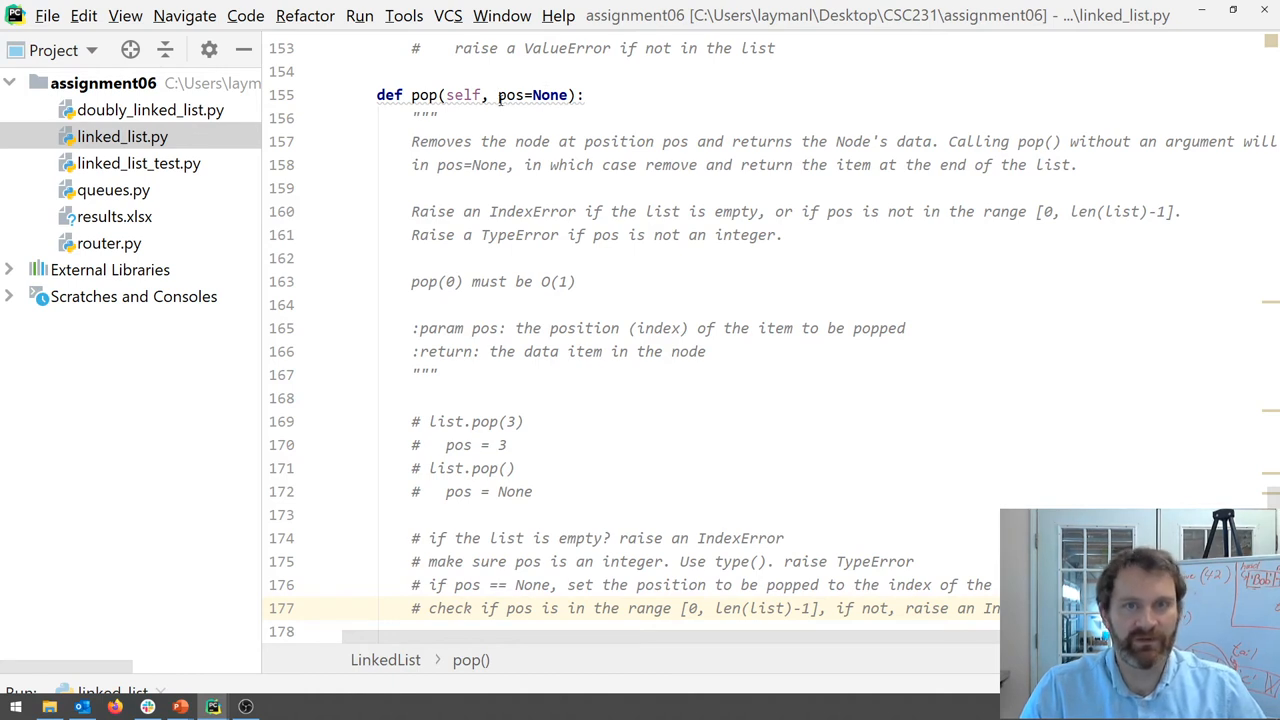
pyautogui.doubleClick(510, 95)
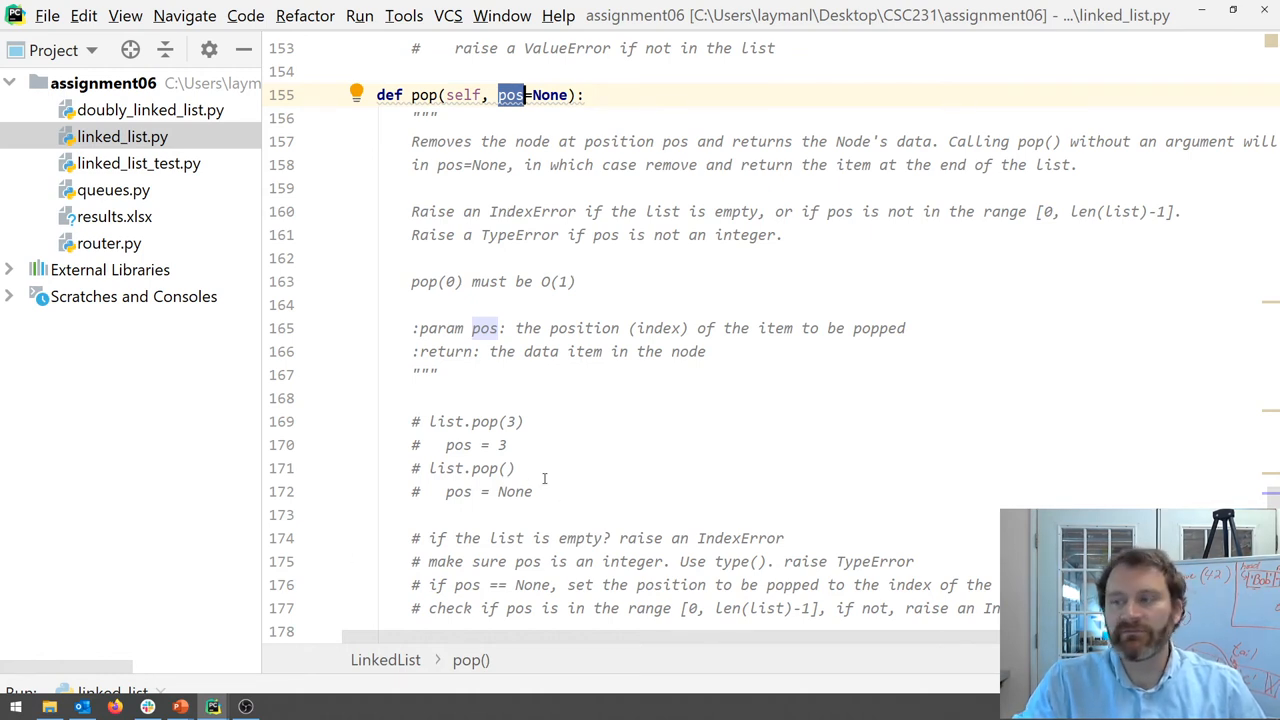
pyautogui.scroll(-1, 490, 528)
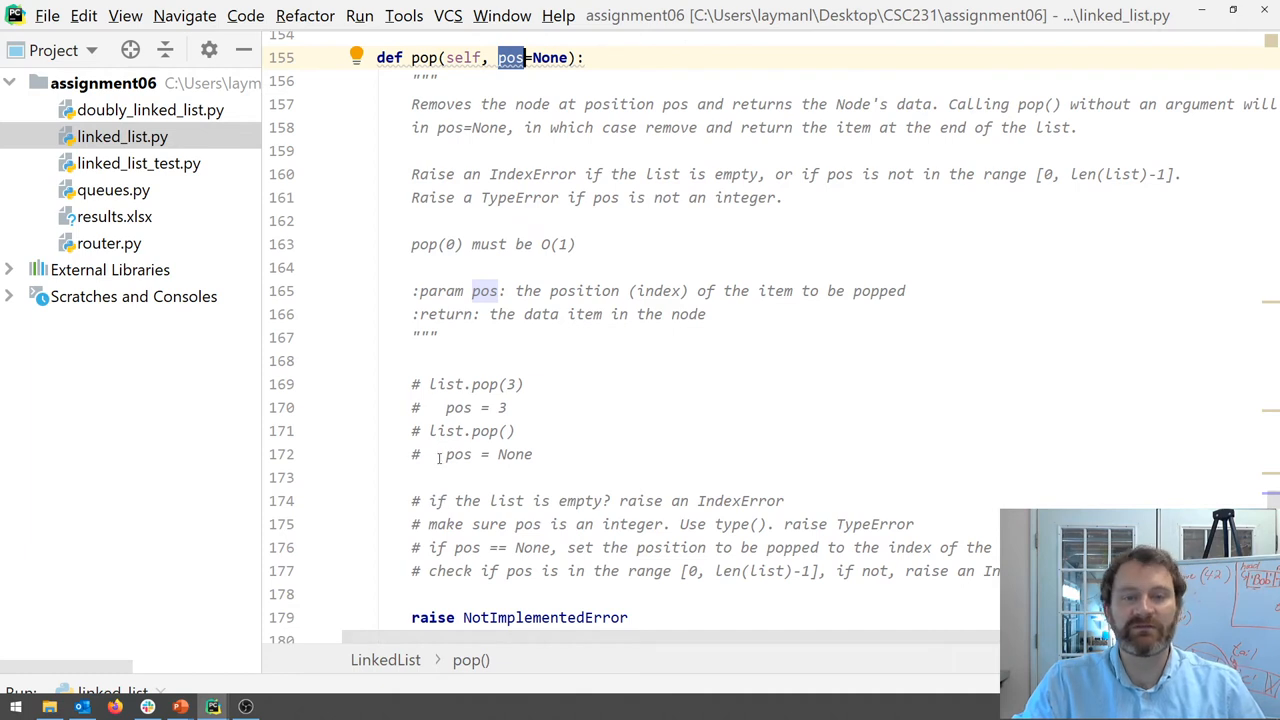
pyautogui.scroll(1, 468, 400)
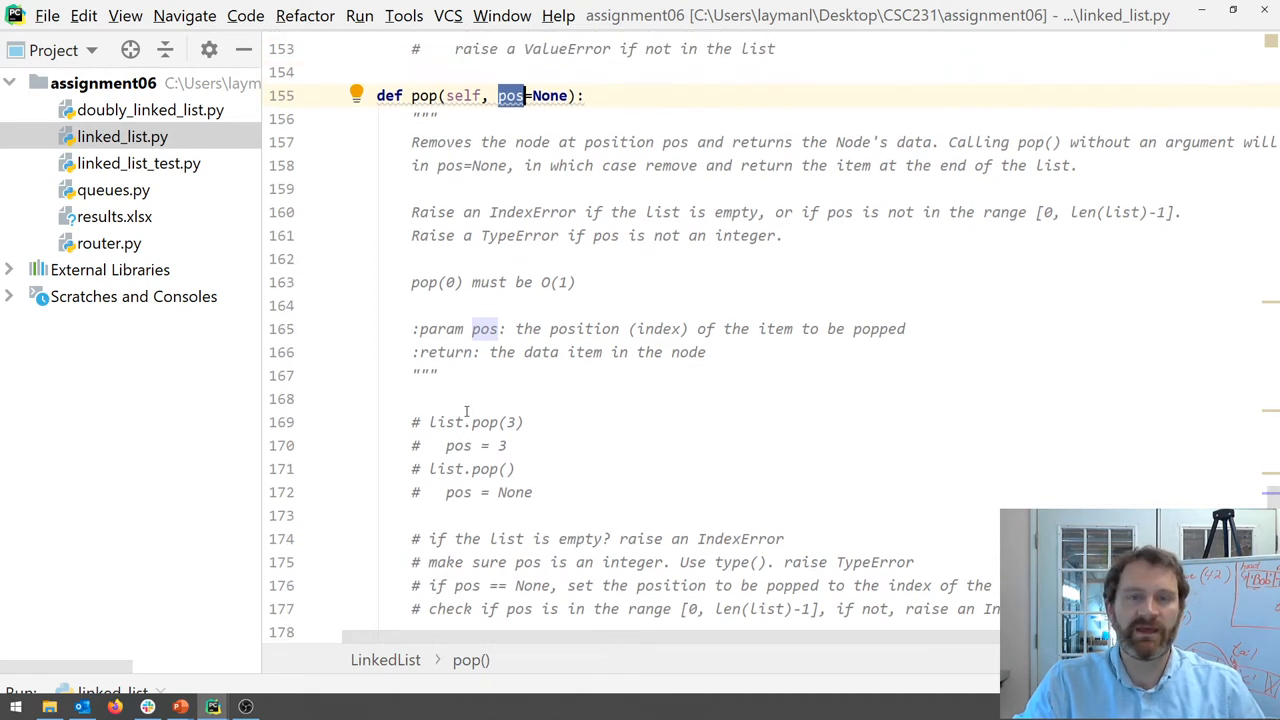
pyautogui.scroll(-1, 470, 410)
pyautogui.moveTo(411, 502); pyautogui.dragTo(1040, 572)
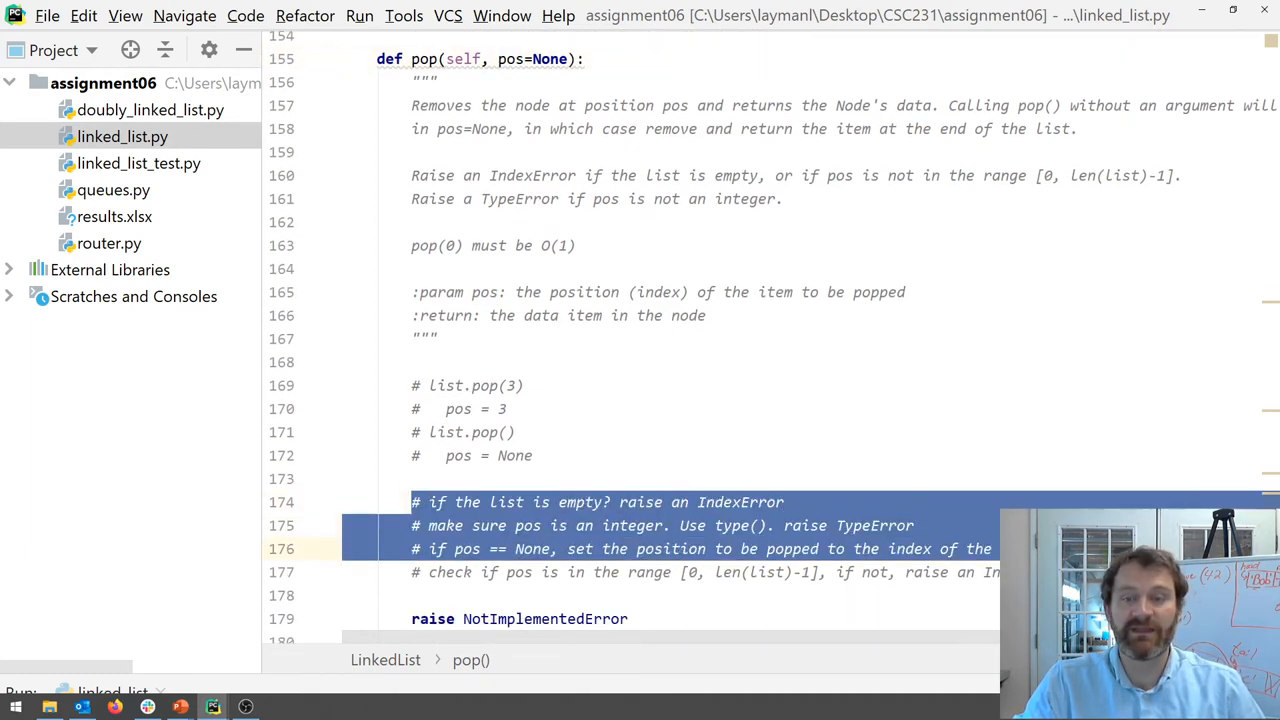
pyautogui.press('Escape')
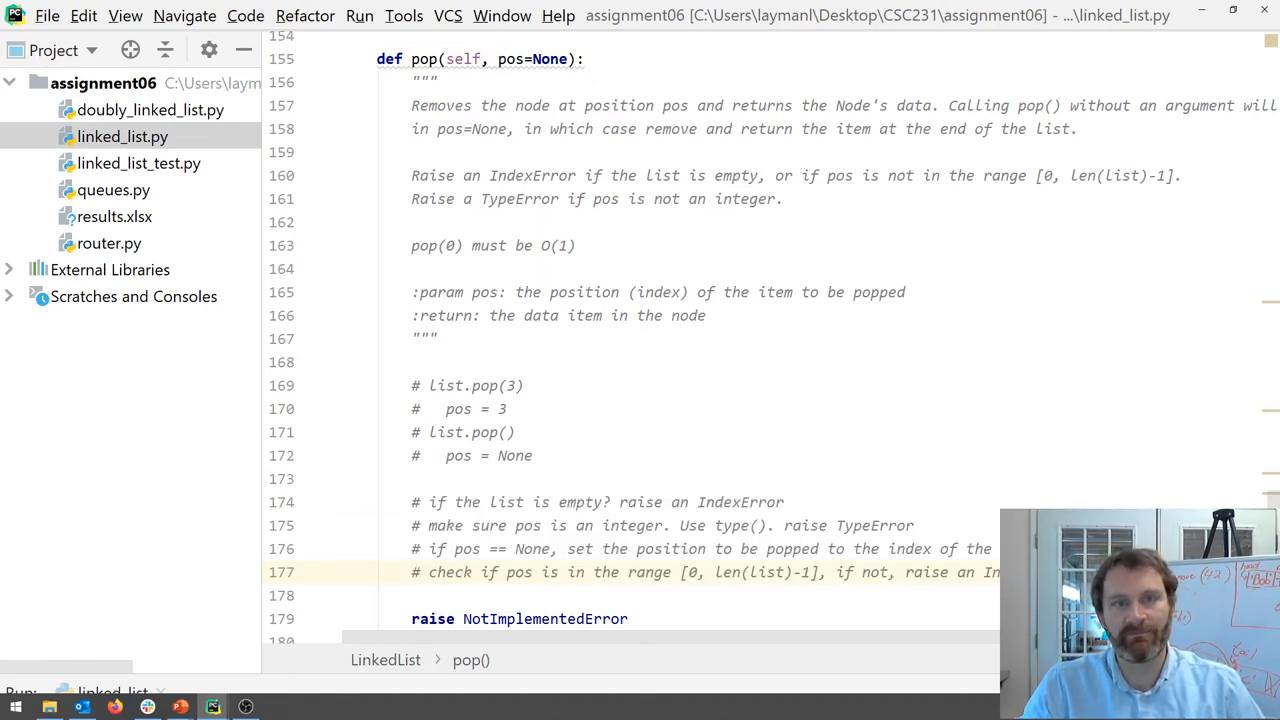
pyautogui.keyDown('shift'); pyautogui.click(352, 503); pyautogui.keyUp('shift')
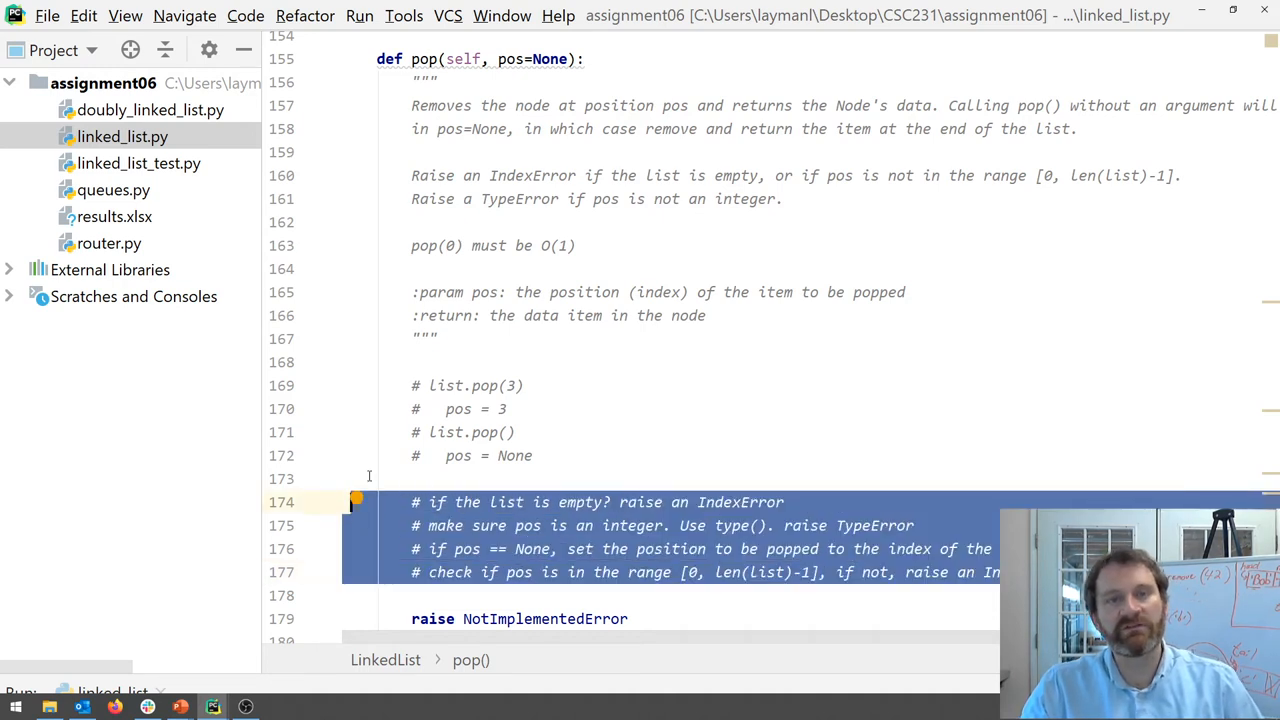
pyautogui.doubleClick(508, 60)
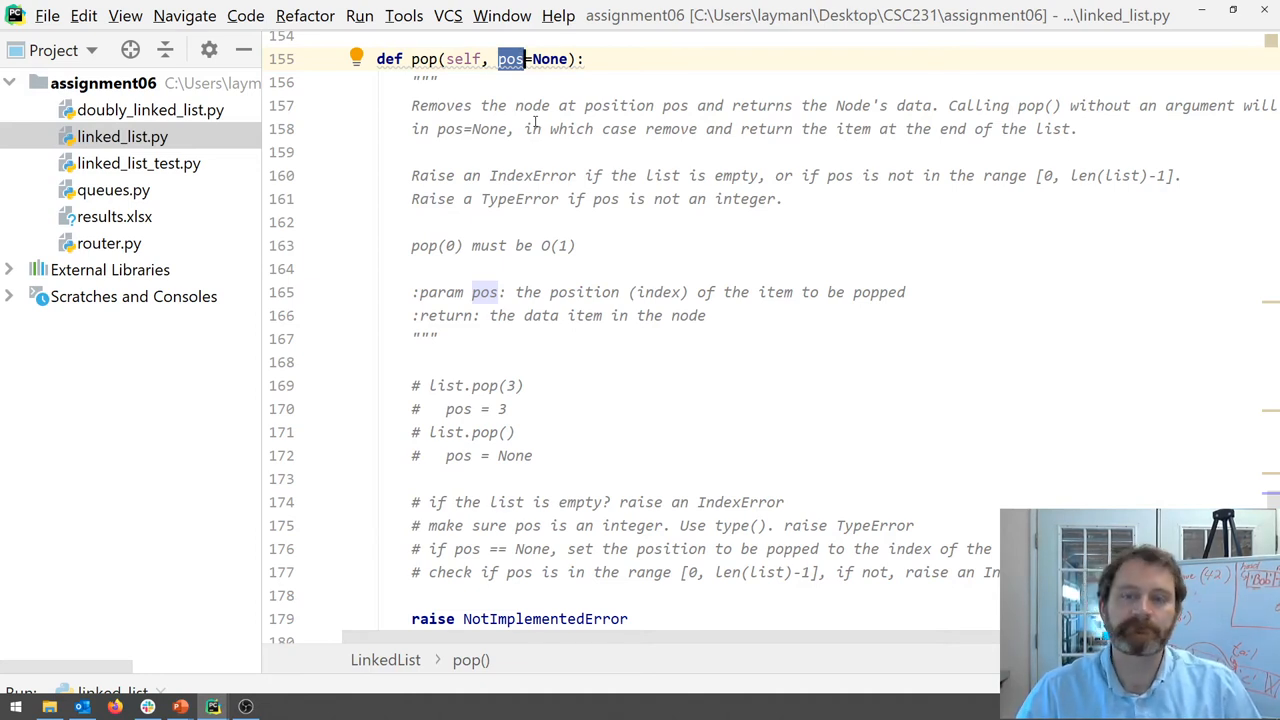
pyautogui.doubleClick(471, 176)
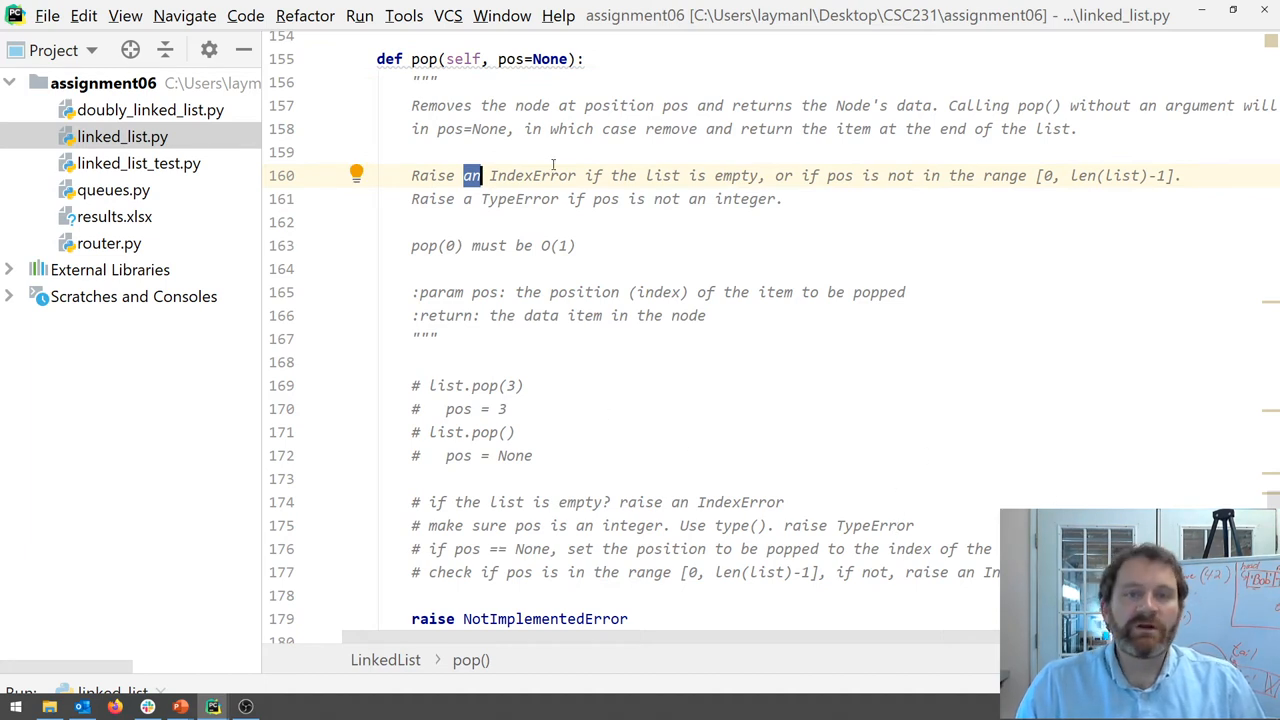
# Step: Write '# at this point, the pos ... valid integer index' and '# walk the list with curr and prev ...' below the checks
pyautogui.click(1100, 572)
pyautogui.press('Return')
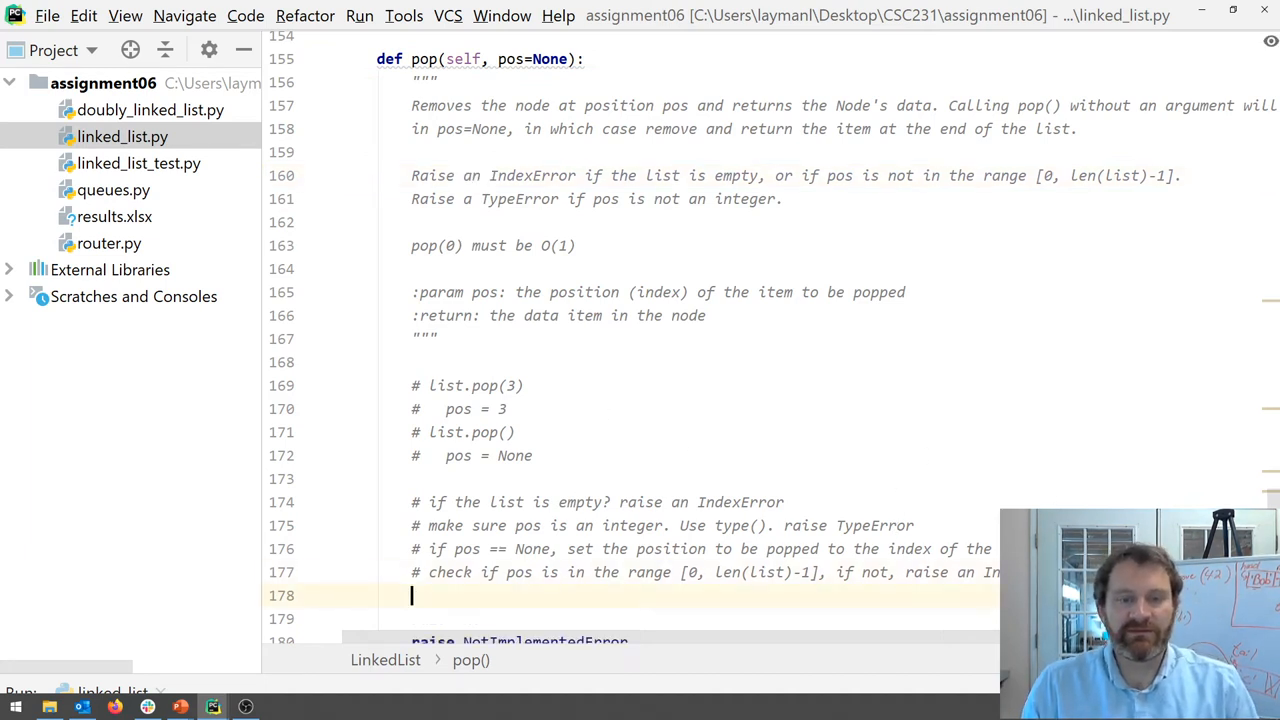
pyautogui.press('Return')
pyautogui.write('# at this point, the ')
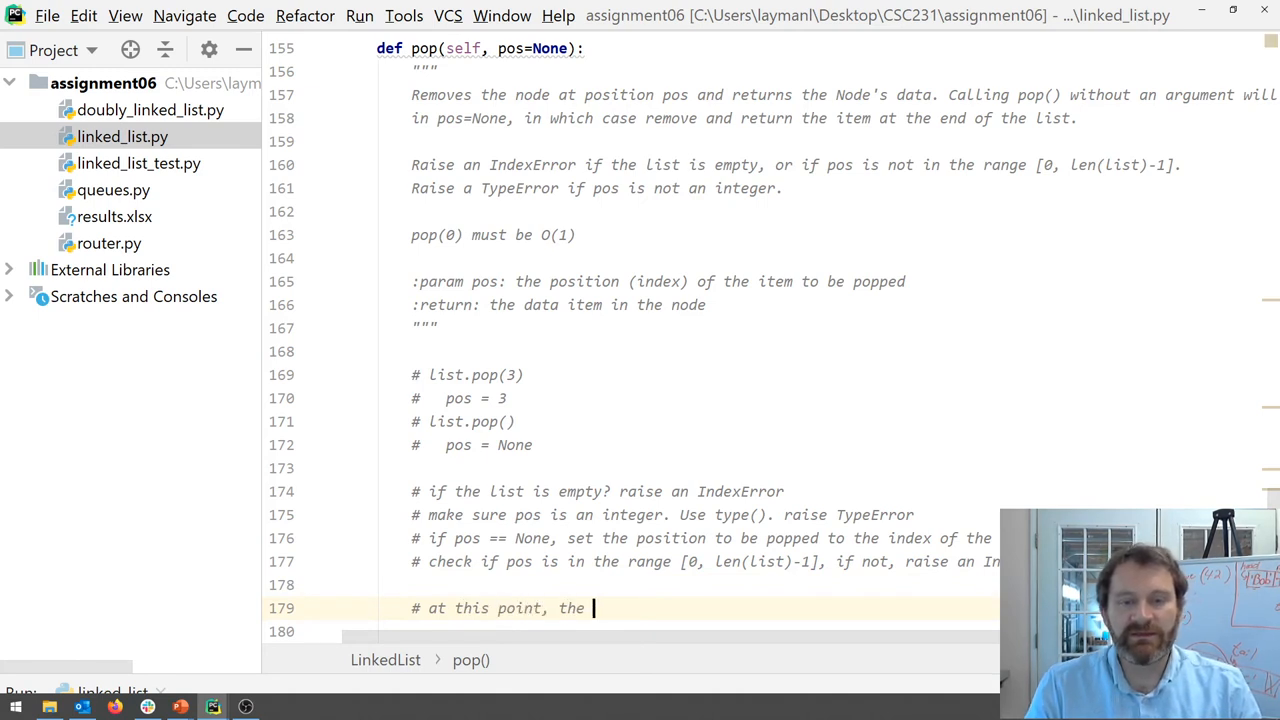
pyautogui.write('pos your')
pyautogui.press('BackSpace')
pyautogui.write('are going to pop')
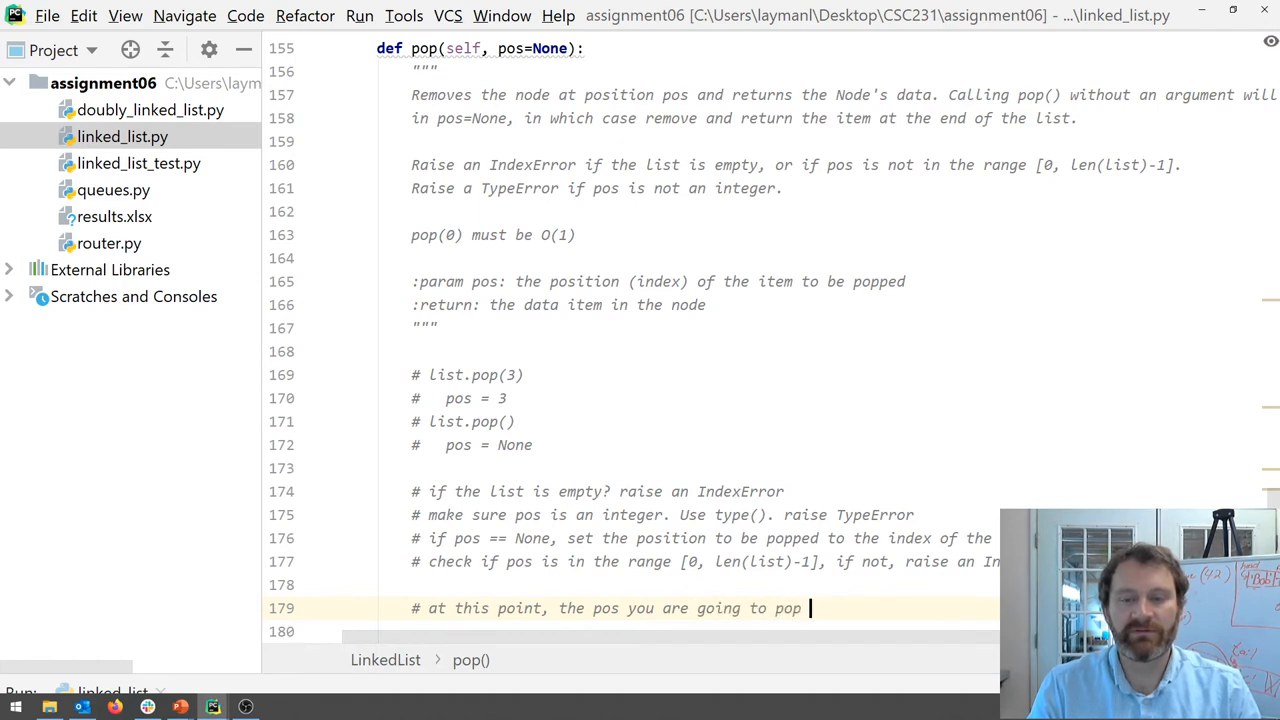
pyautogui.write('as')
pyautogui.press('BackSpace')
pyautogui.press('BackSpace')
pyautogui.write('is a valid integer ind')
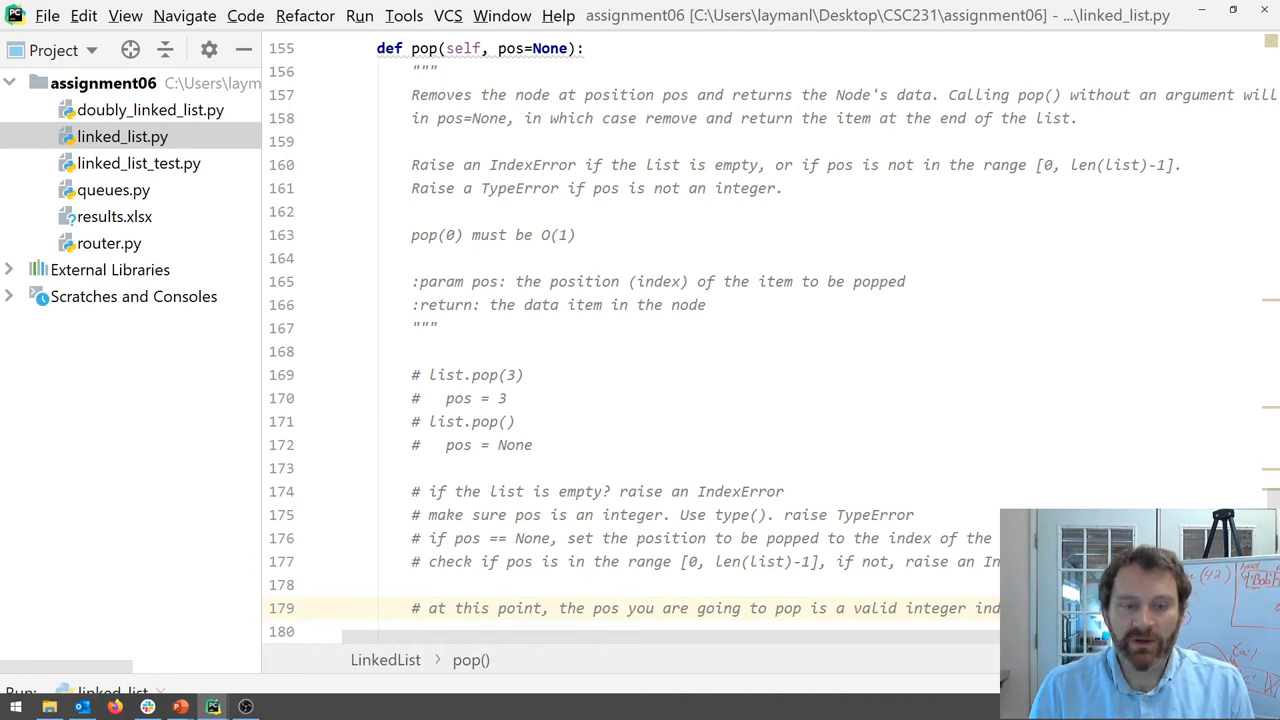
pyautogui.press('Return')
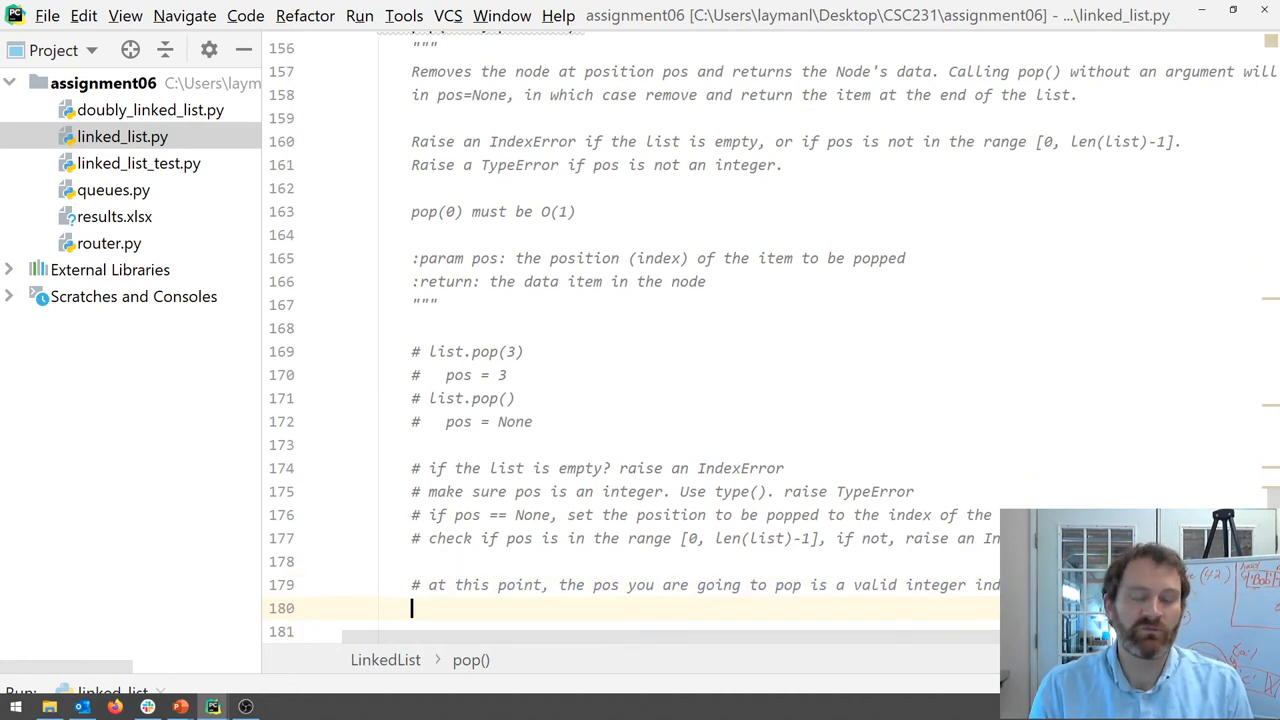
pyautogui.write('# walk the list with curr and prev')
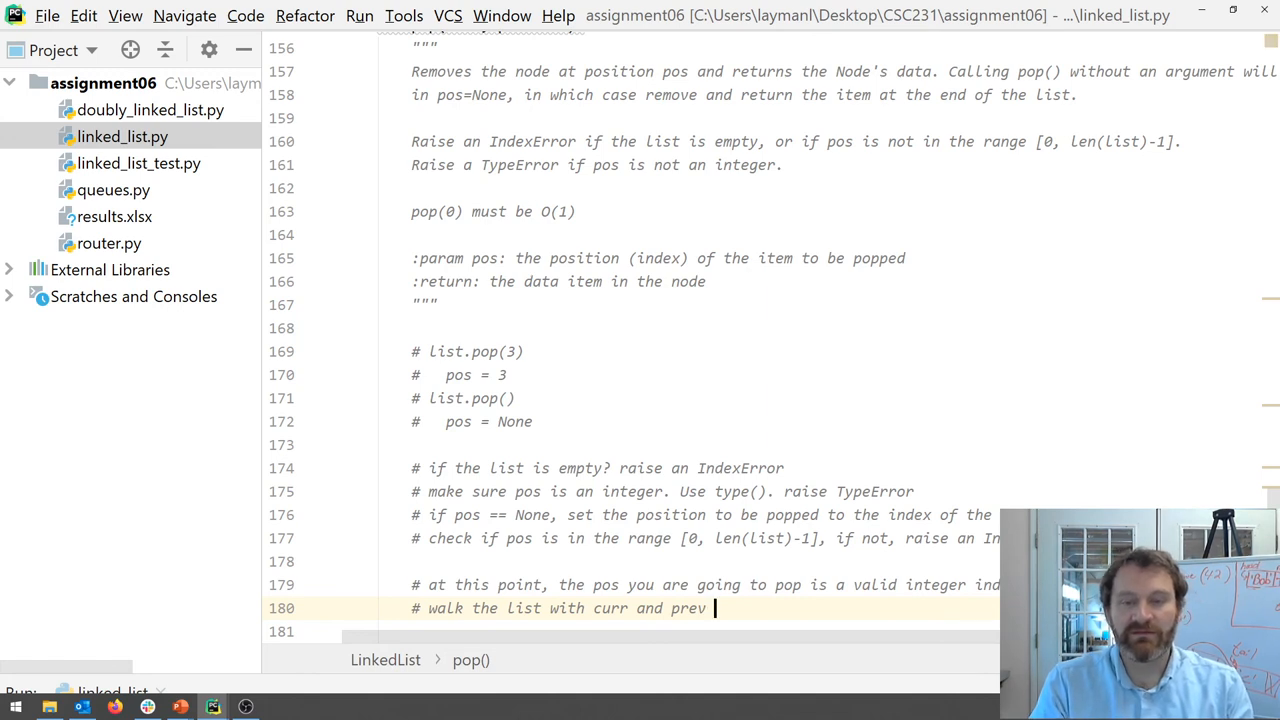
pyautogui.write('the')
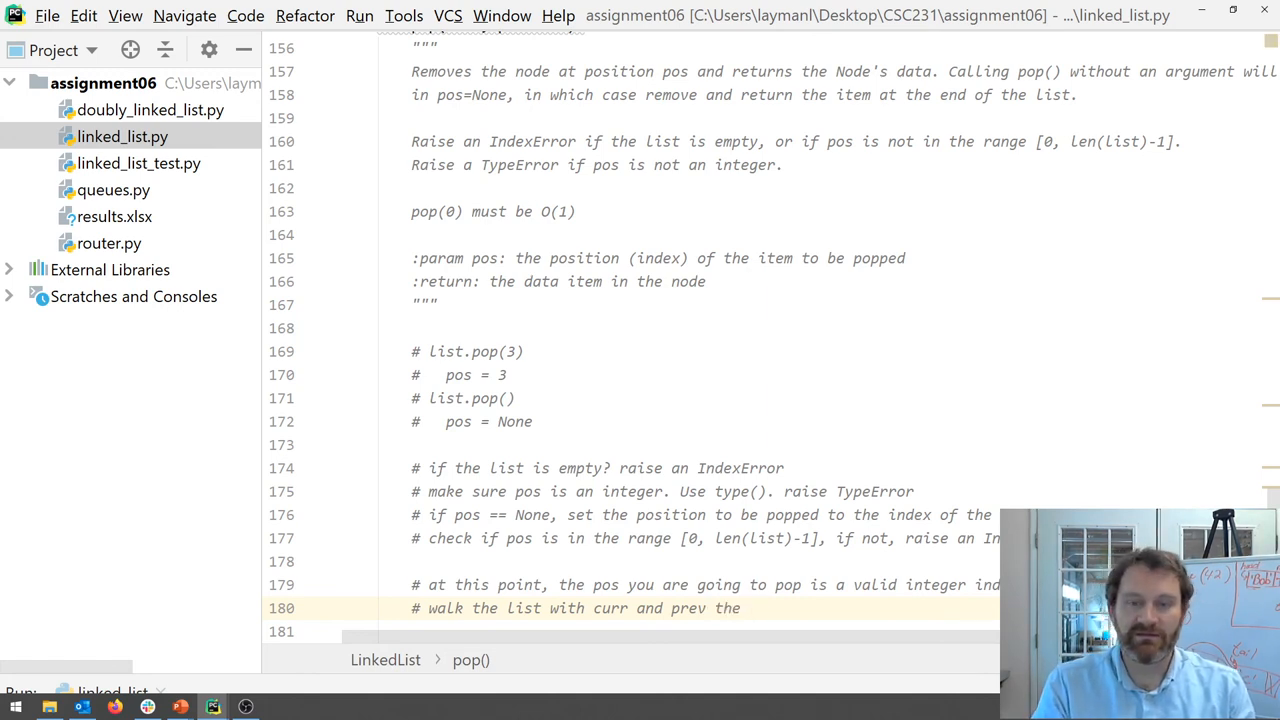
pyautogui.write(' pos')
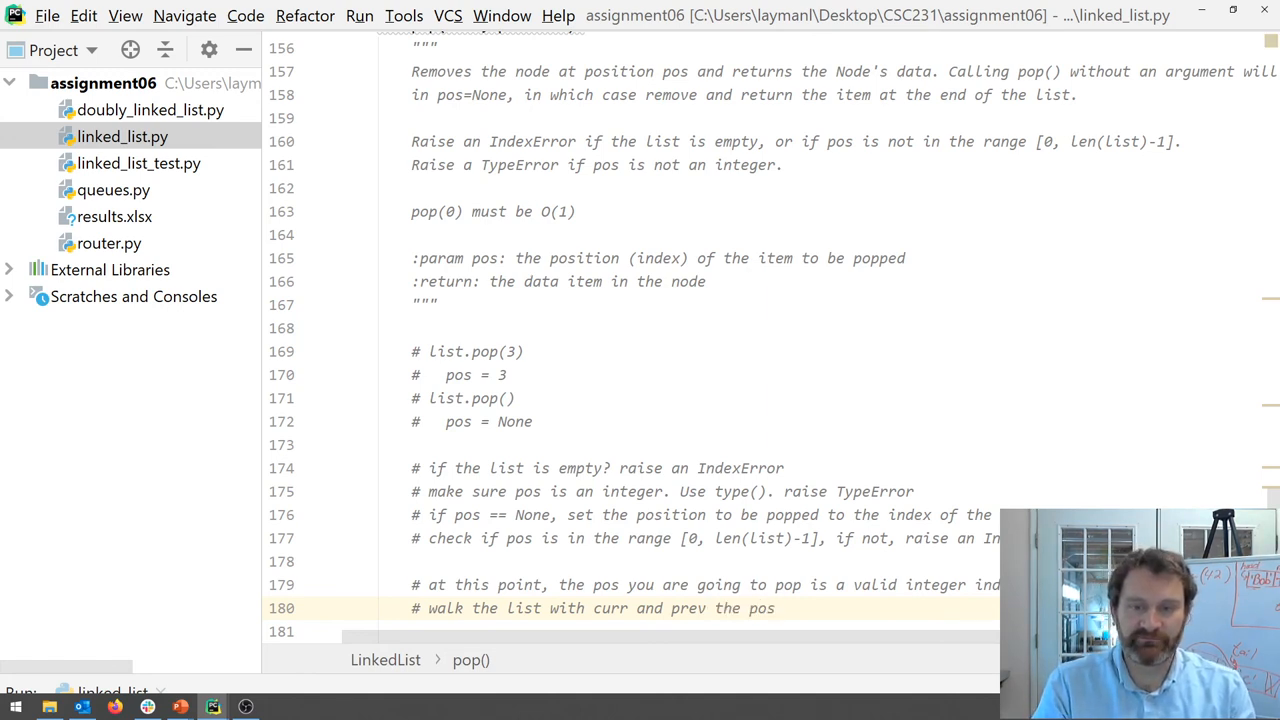
pyautogui.write(' number of items')
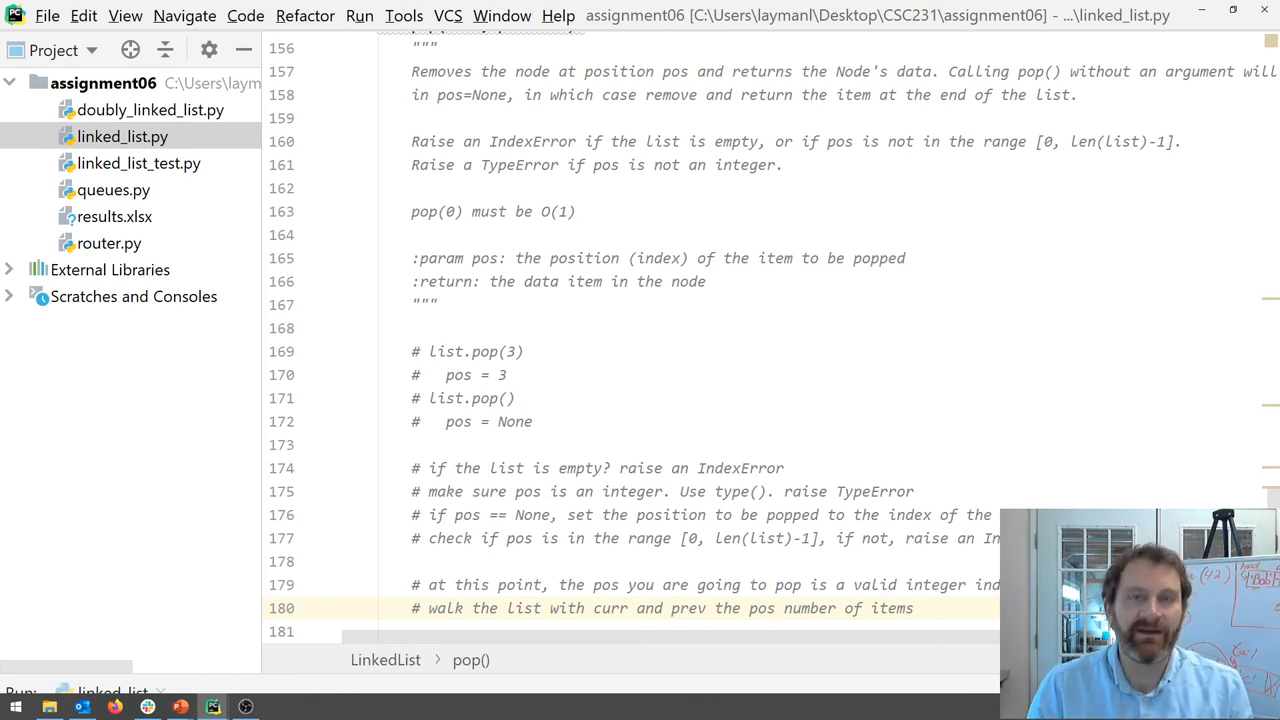
pyautogui.write('. Count th')
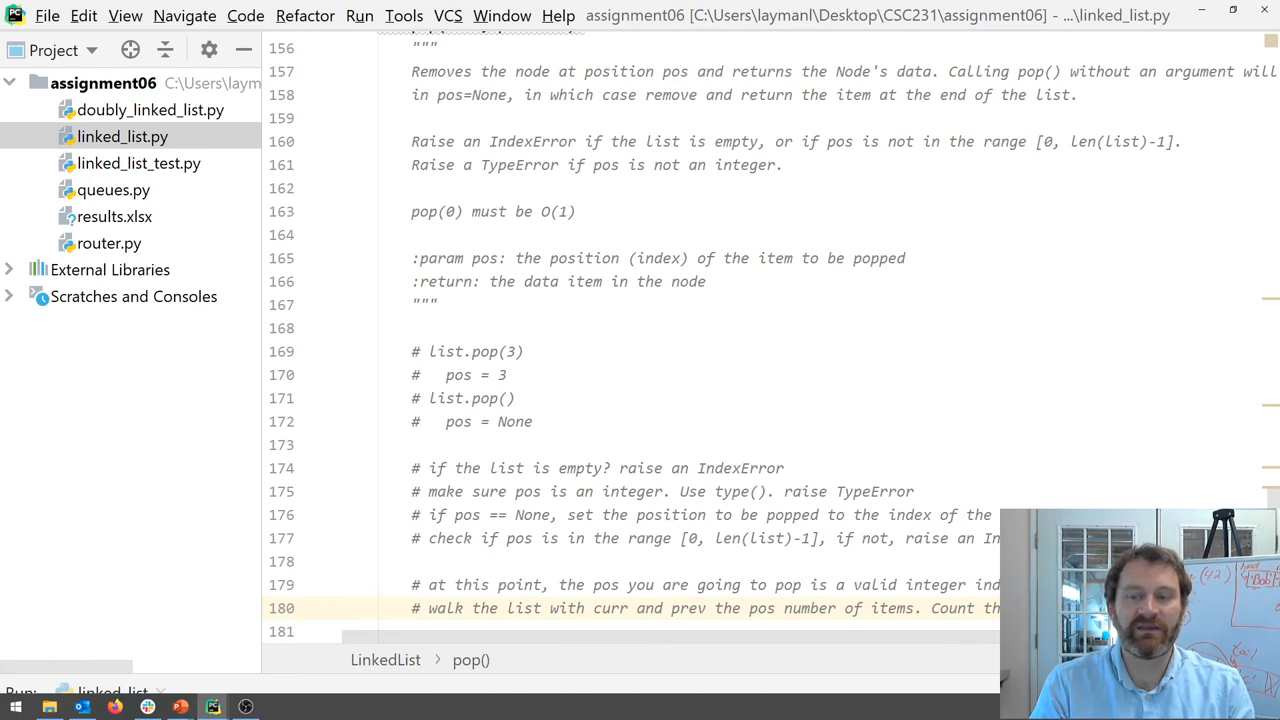
pyautogui.scroll(-3, 666, 244)
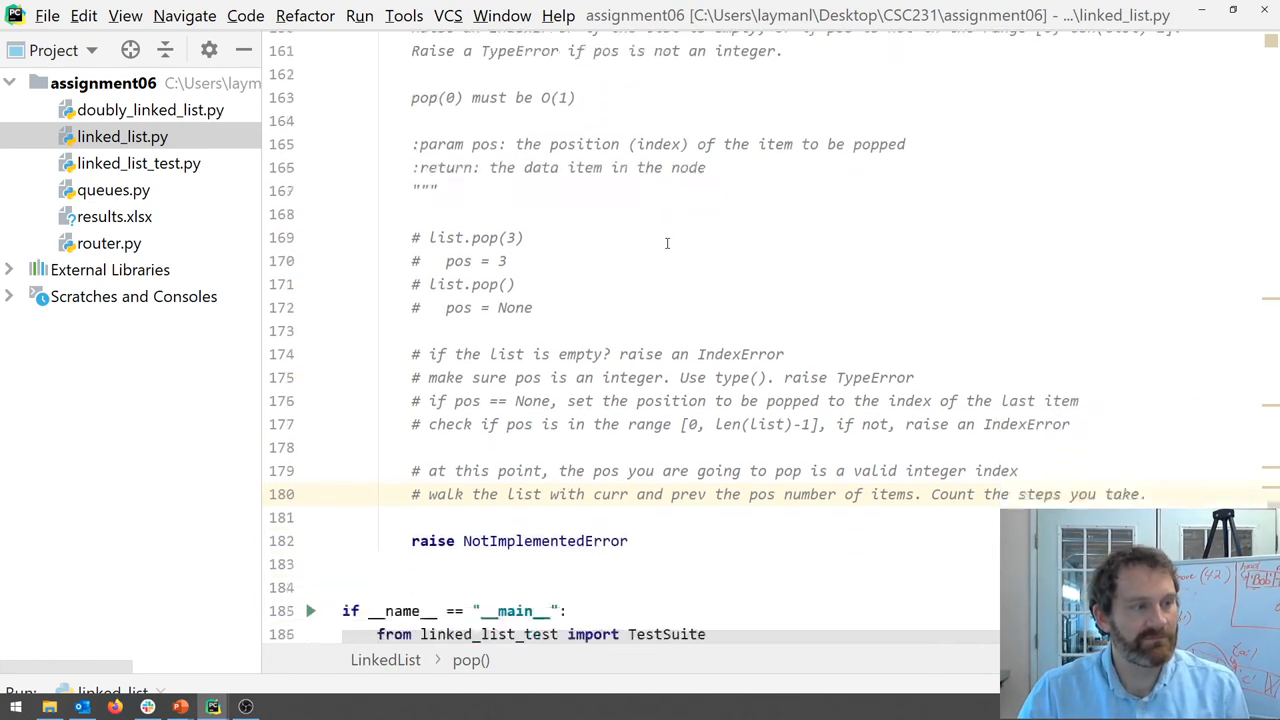
pyautogui.scroll(-2, 666, 244)
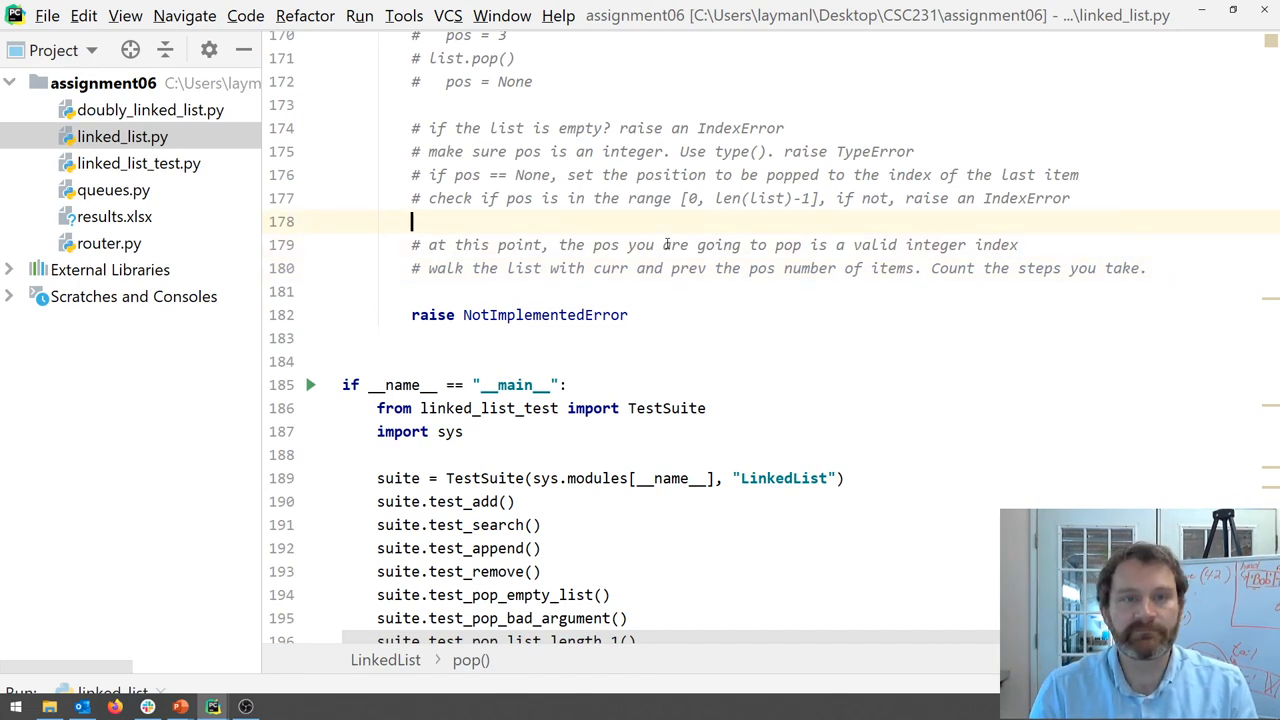
# Step: Insert headers '# 2) Searching step...' and '# 1) Check that pos parameter is valid' above their pseudocode
pyautogui.press('Return')
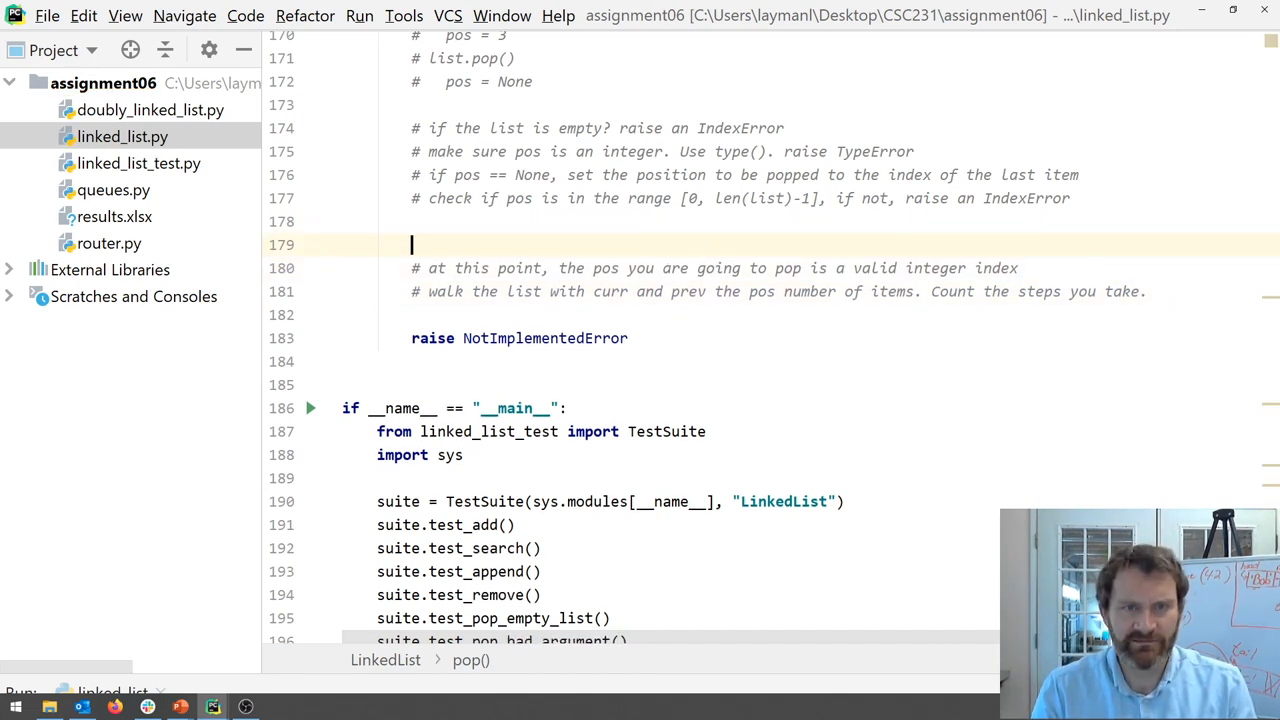
pyautogui.write('# 2')
pyautogui.press('BackSpace')
pyautogui.write('Searching step. Get to where you deed to')
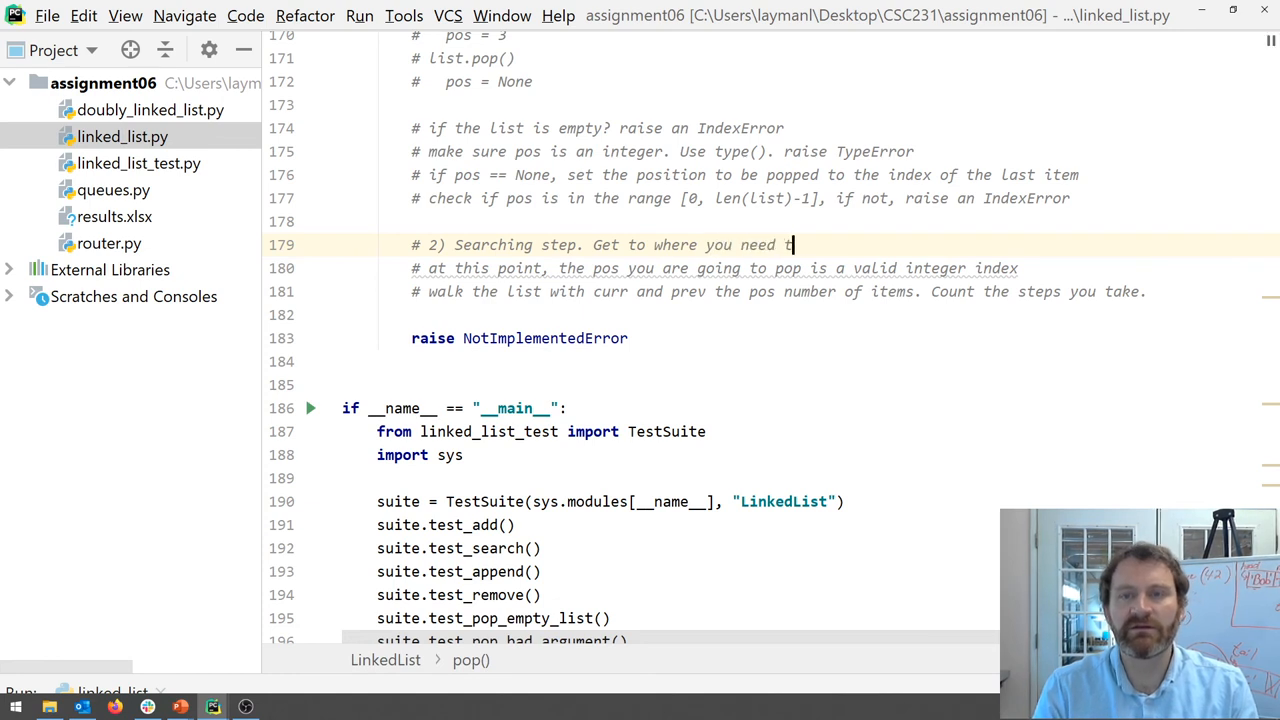
pyautogui.write(' pop.')
pyautogui.click(513, 113)
pyautogui.press('Return')
pyautogui.write('# 1) Check that pos parameter is balid')
# Step: Add '# 3) remove and return the item...' noting it matches the removing code in remove()
pyautogui.click(1169, 325)
pyautogui.press('Return')
pyautogui.press('Return')
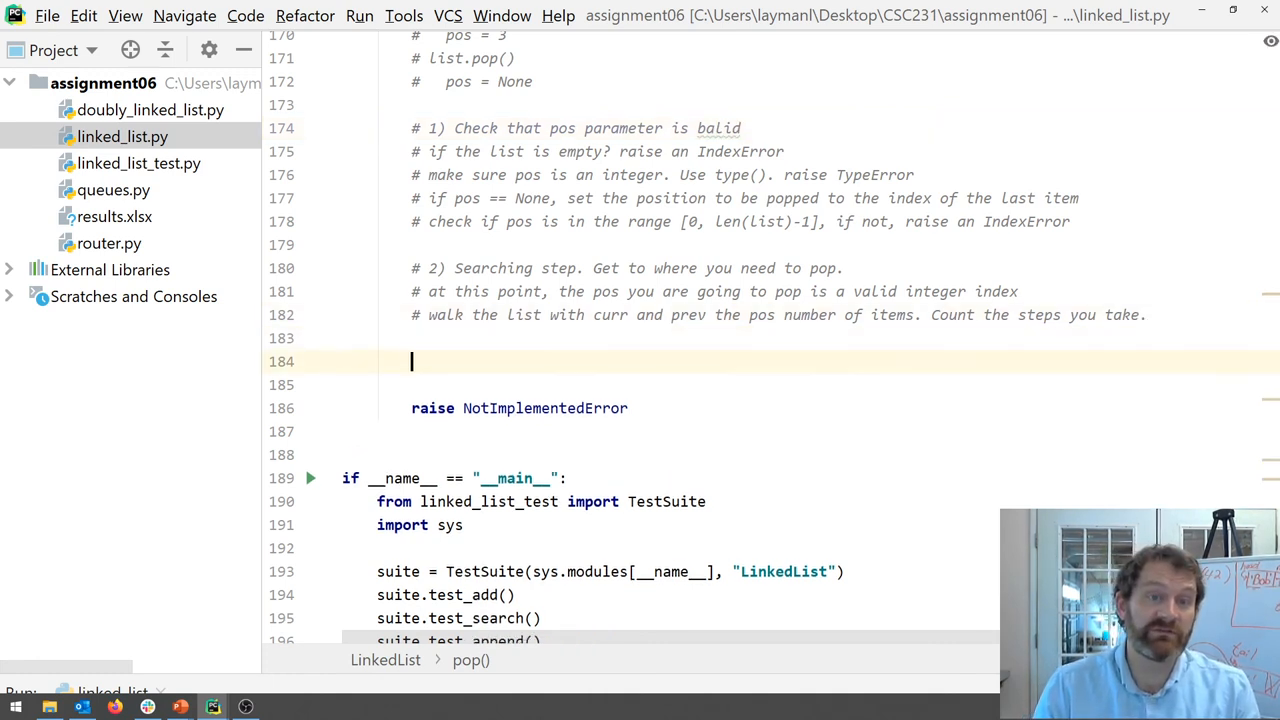
pyautogui.write('# 3) remove and return the item.')
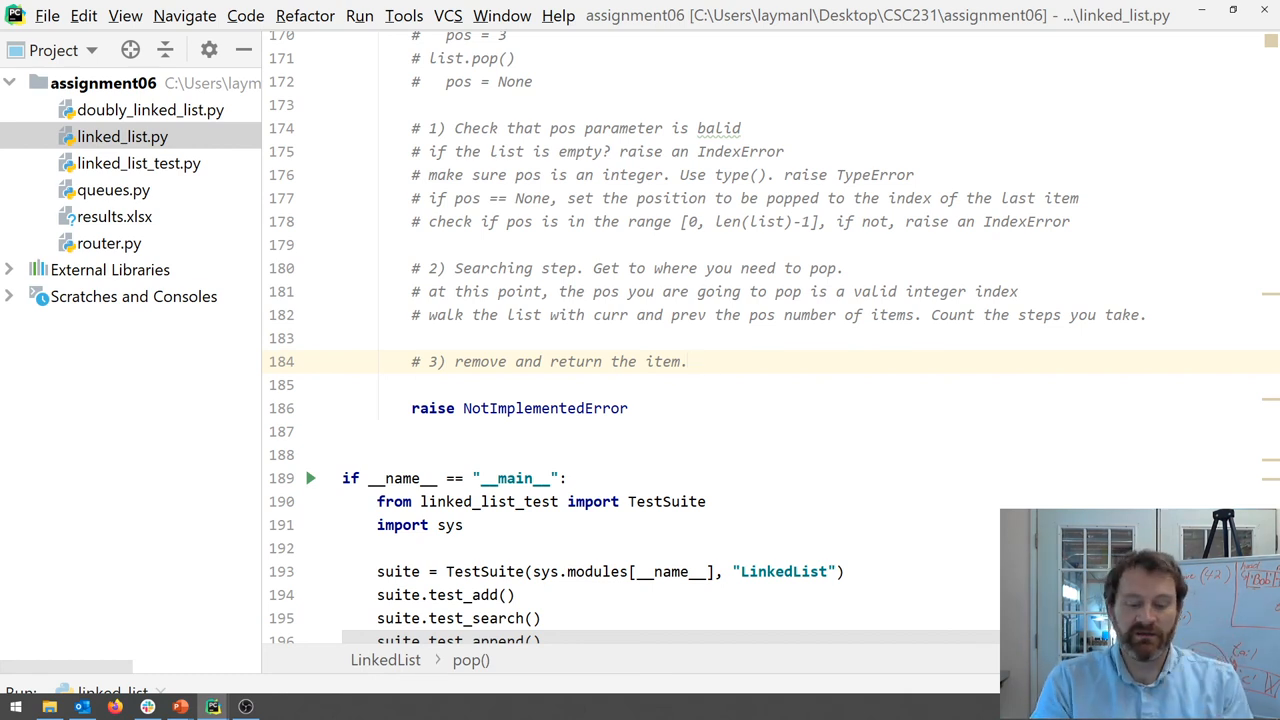
pyautogui.write('This code is the SAME')
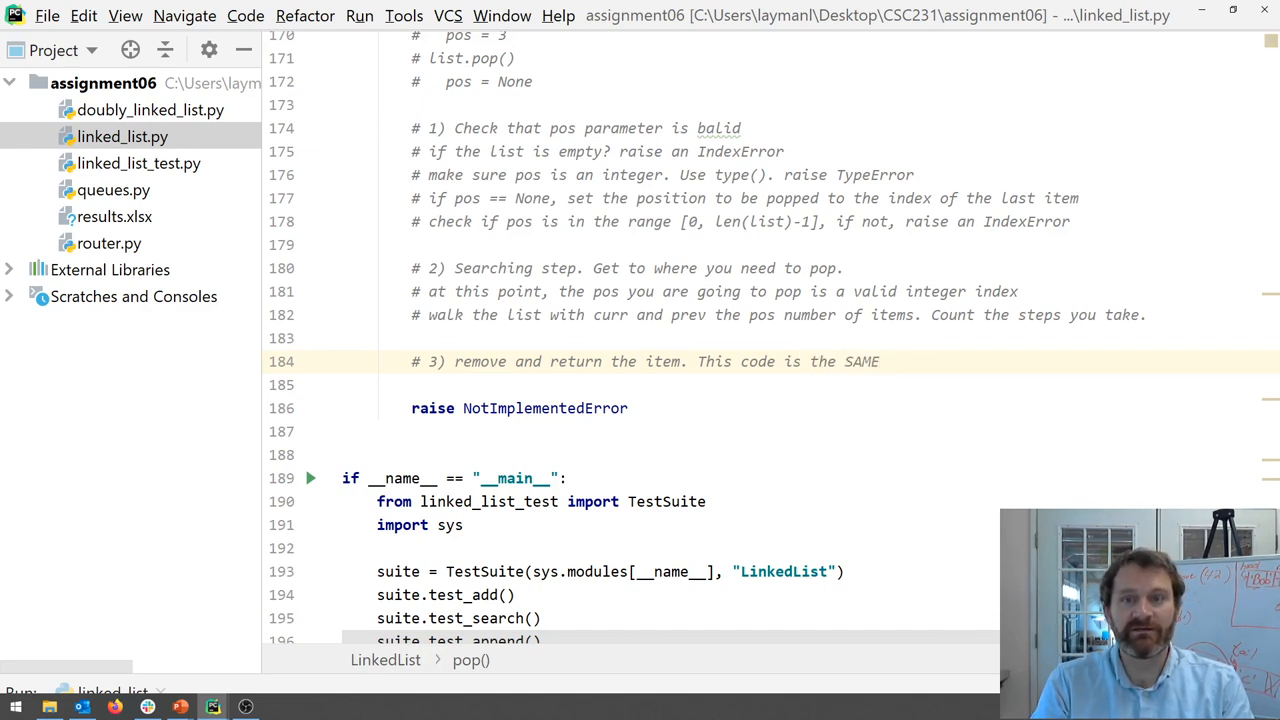
pyautogui.write(' as the "removing" code')
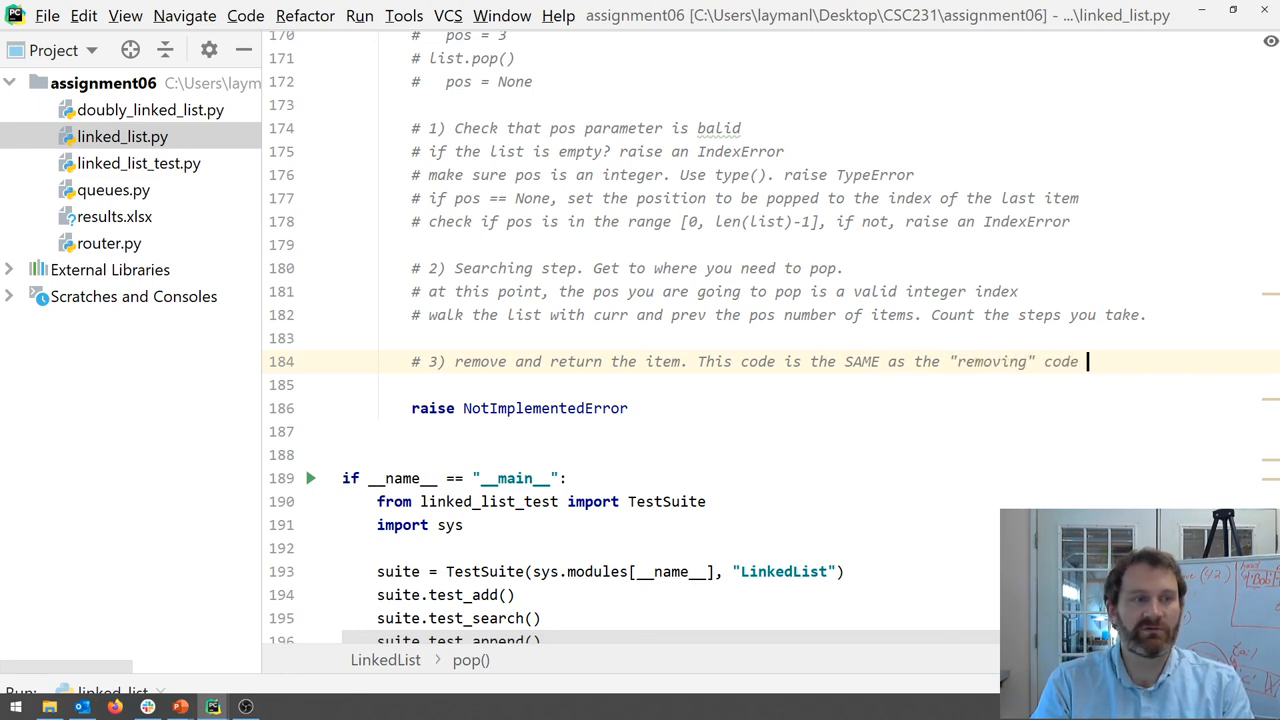
pyautogui.write('in the remove()')
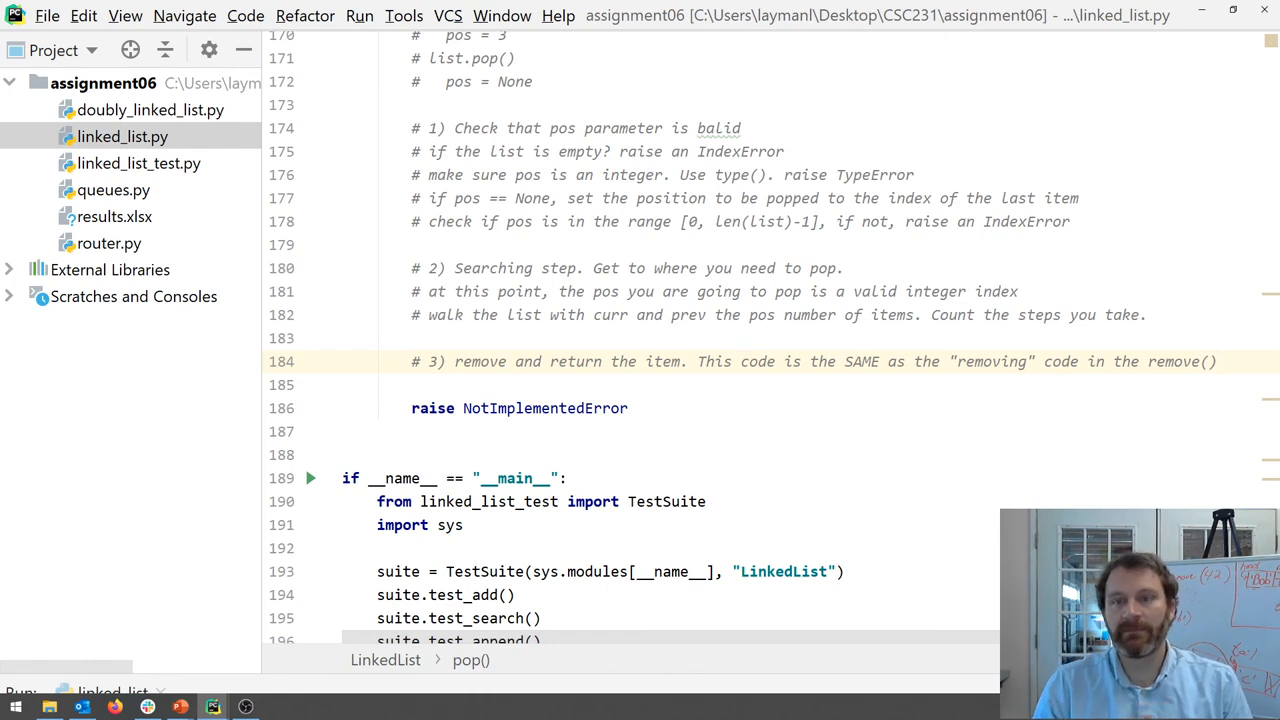
pyautogui.scroll(5, 826, 268)
pyautogui.scroll(8, 826, 268)
pyautogui.scroll(3, 820, 257)
pyautogui.moveTo(586, 446); pyautogui.dragTo(223, 121)
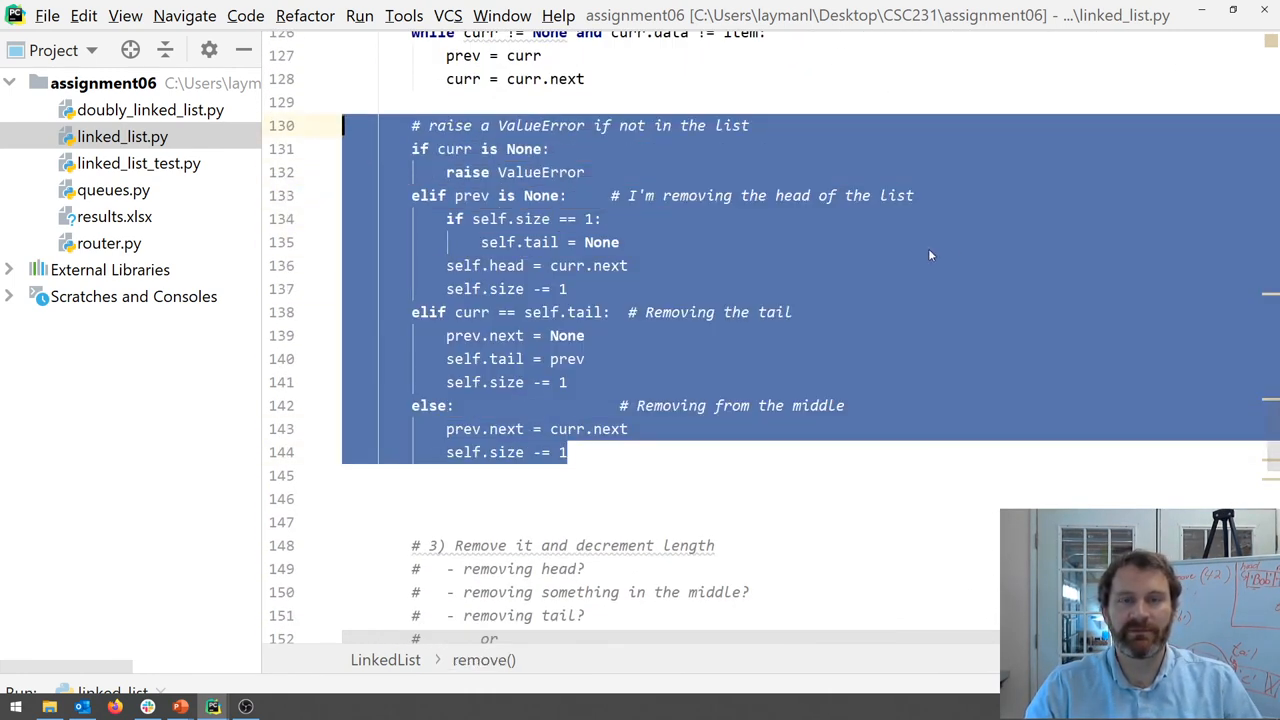
pyautogui.moveTo(590, 172); pyautogui.dragTo(240, 147)
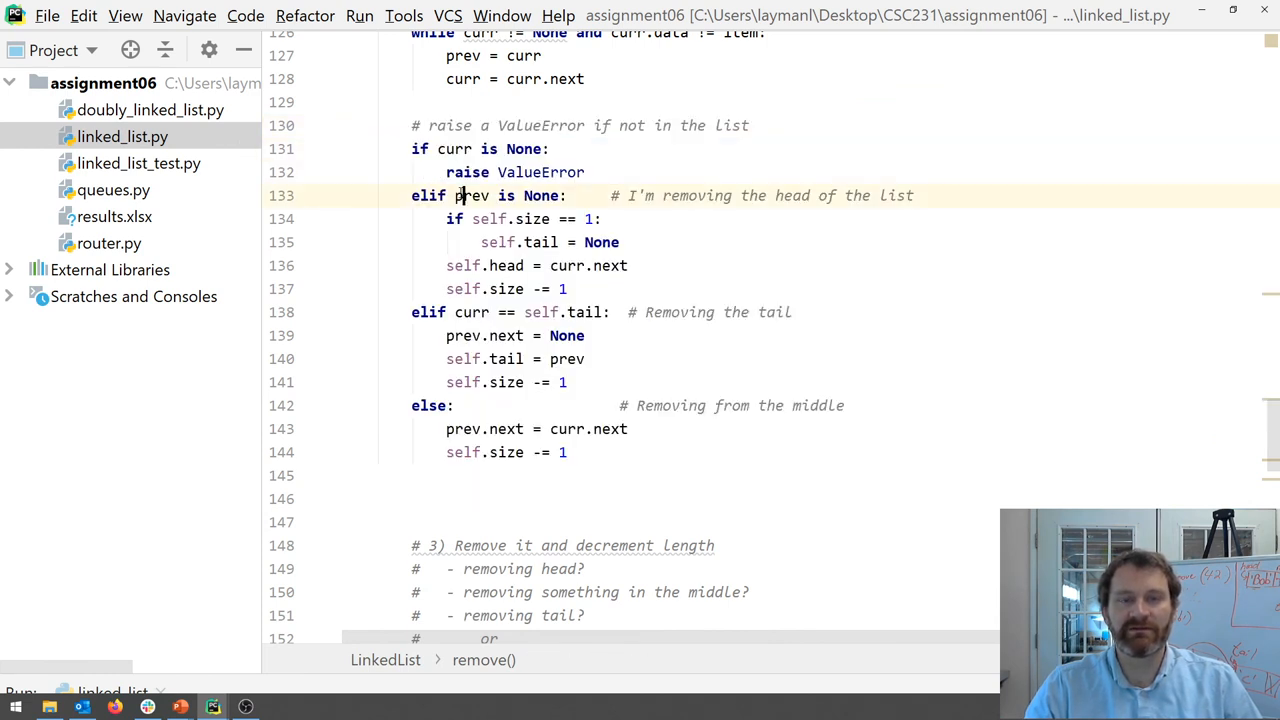
pyautogui.moveTo(460, 196); pyautogui.dragTo(644, 447)
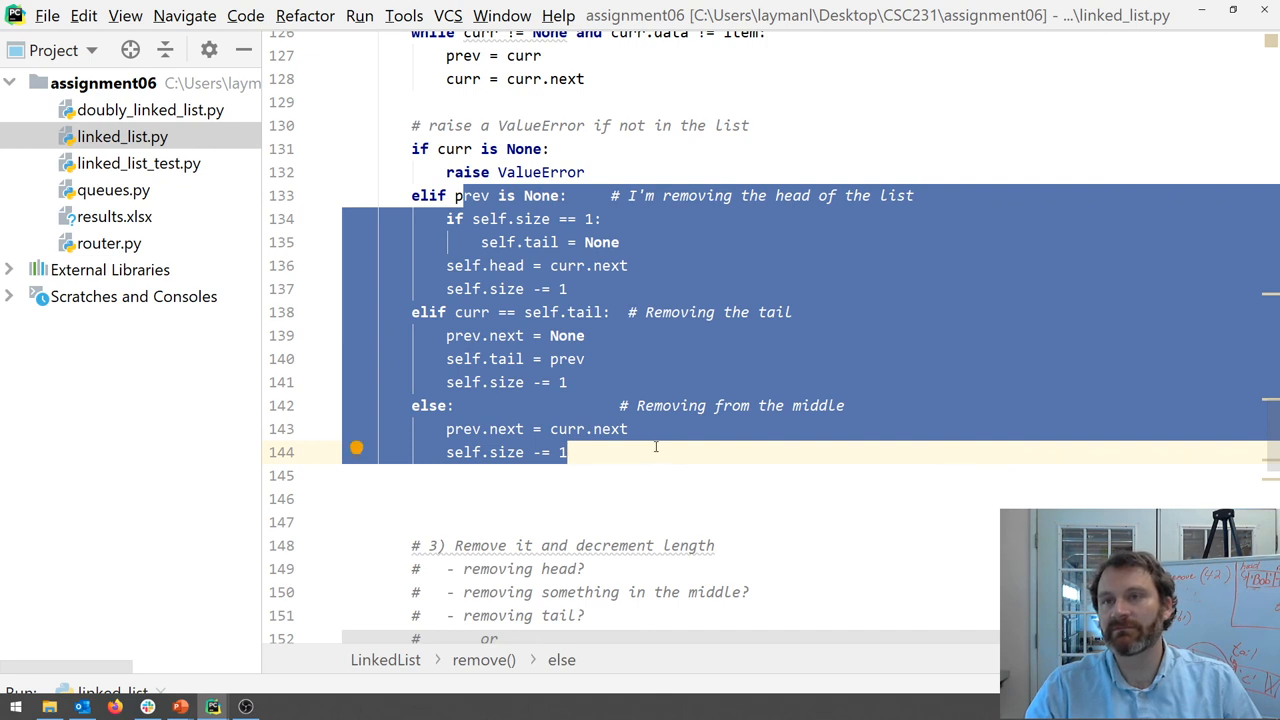
pyautogui.click(660, 441)
pyautogui.click(580, 452)
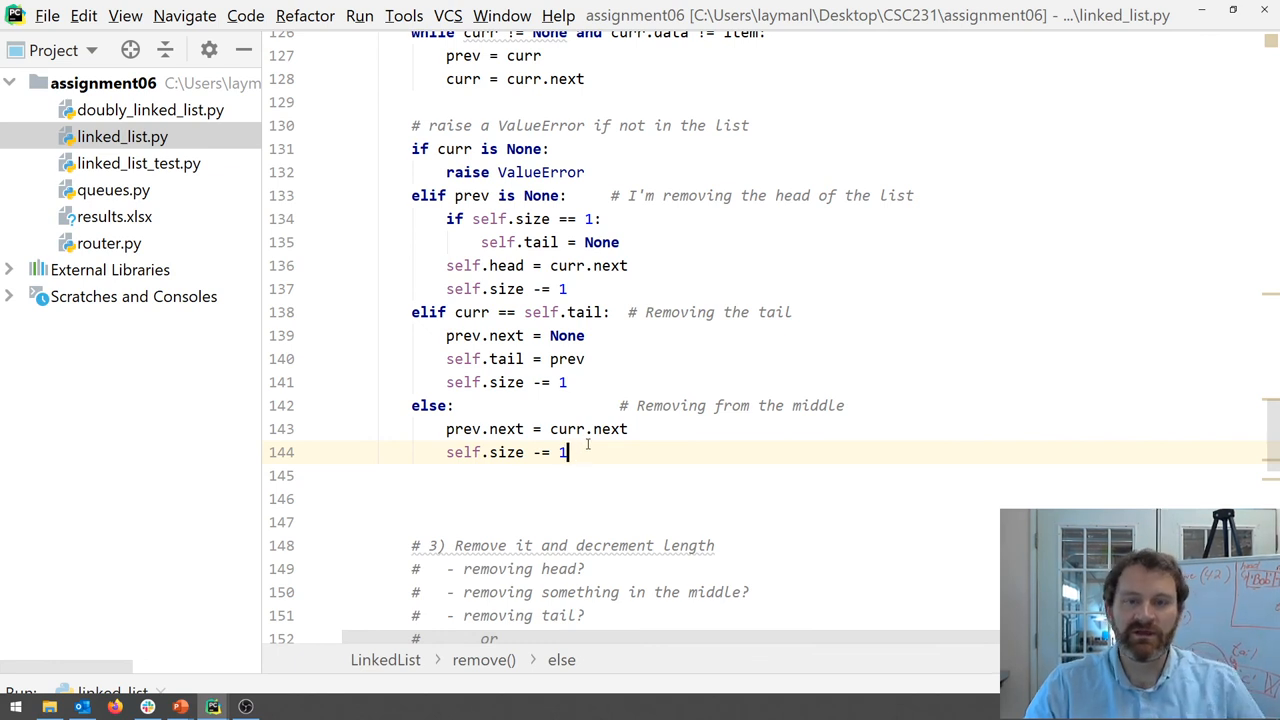
pyautogui.moveTo(578, 452)
pyautogui.mouseDown()
pyautogui.moveTo(225, 203)
pyautogui.moveTo(231, 217)
pyautogui.mouseUp()
pyautogui.click(486, 195)
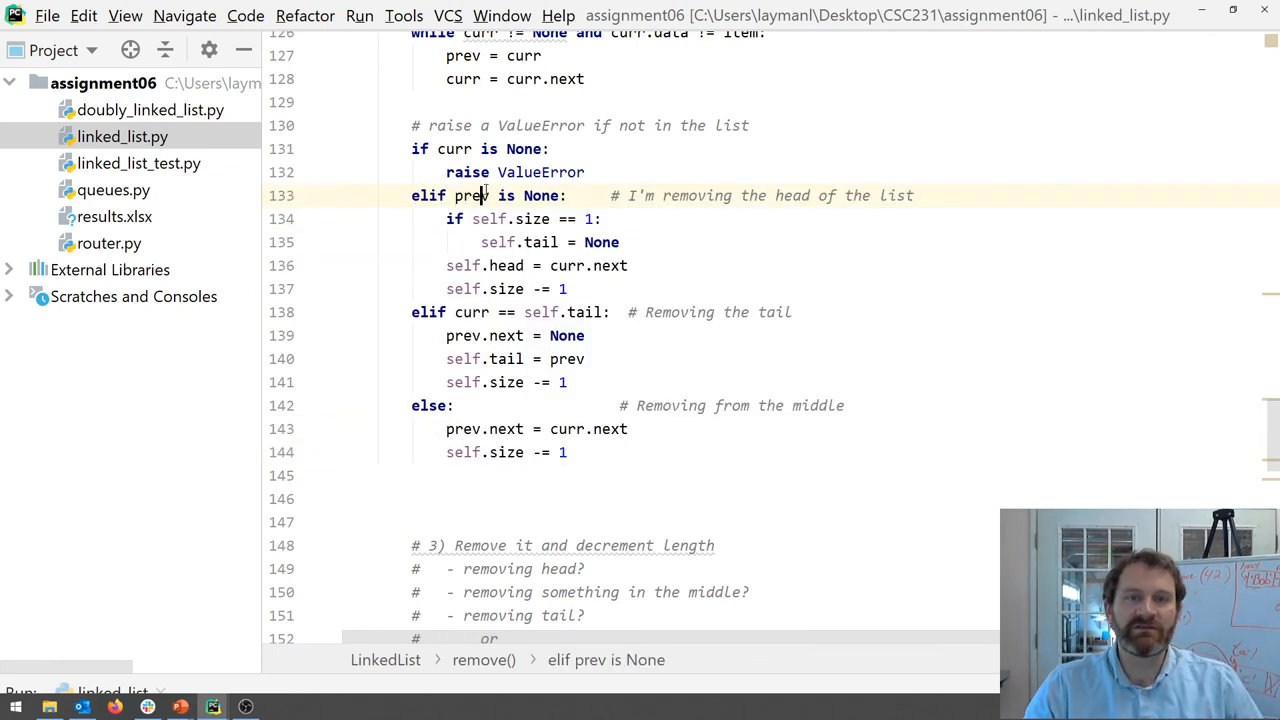
pyautogui.doubleClick(477, 311)
pyautogui.doubleClick(478, 195)
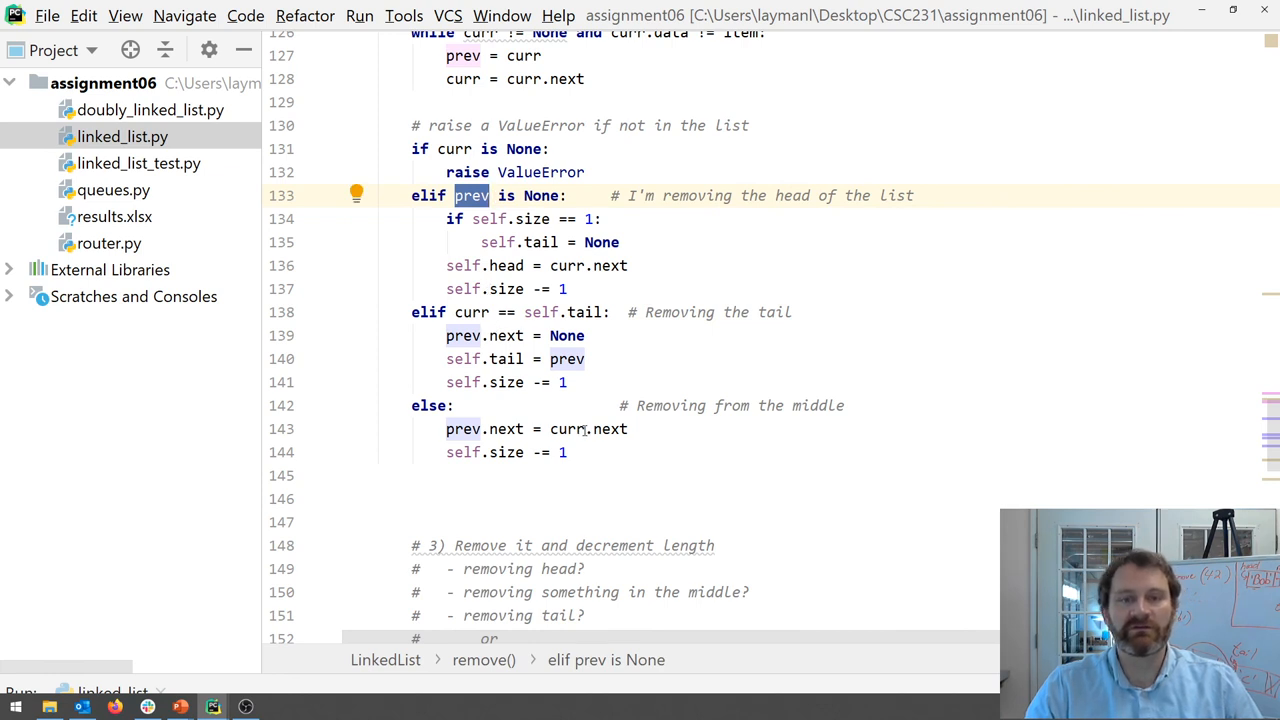
pyautogui.moveTo(584, 452); pyautogui.dragTo(287, 130)
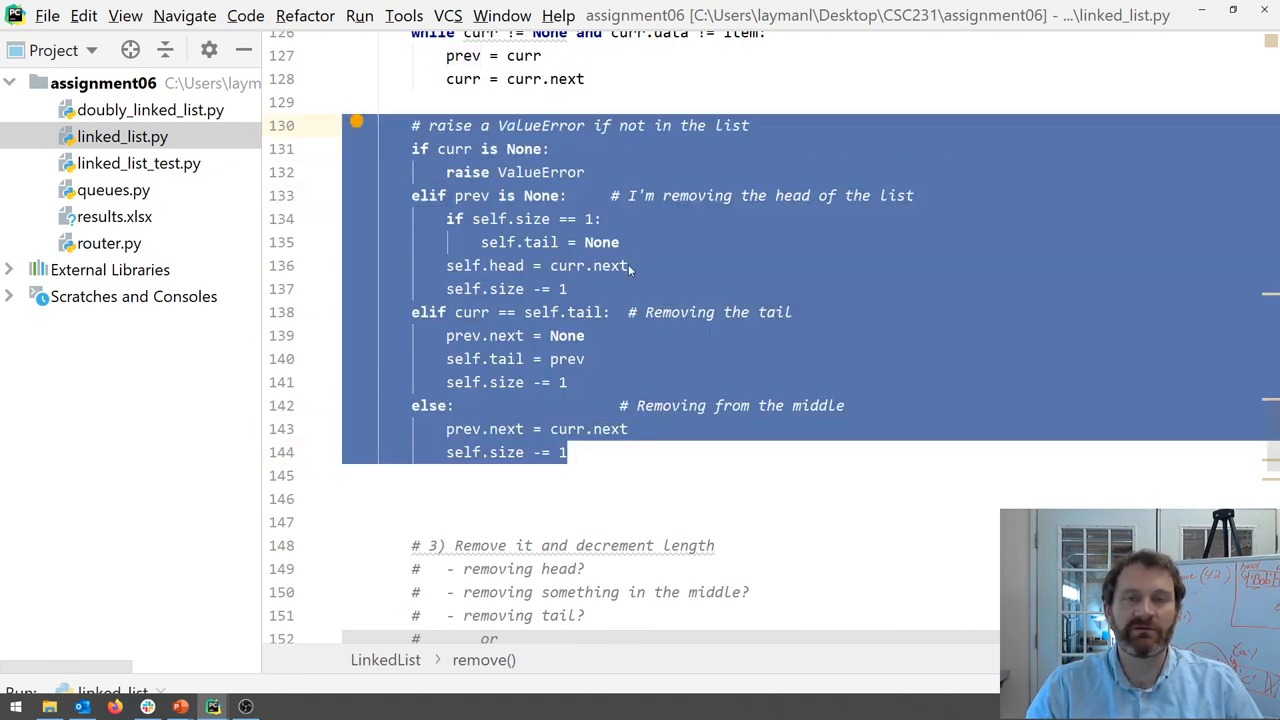
pyautogui.scroll(-2, 635, 267)
pyautogui.scroll(-4, 600, 300)
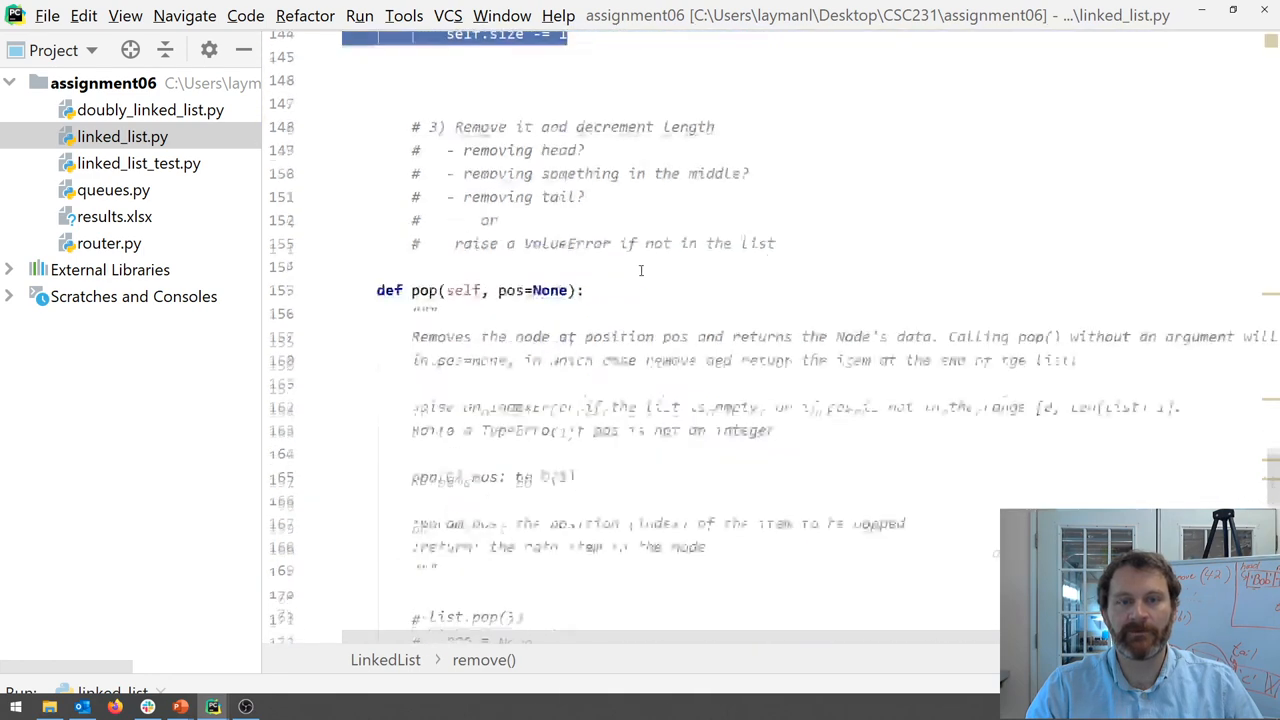
pyautogui.scroll(-3, 580, 340)
pyautogui.scroll(-2, 559, 366)
pyautogui.scroll(-2, 559, 366)
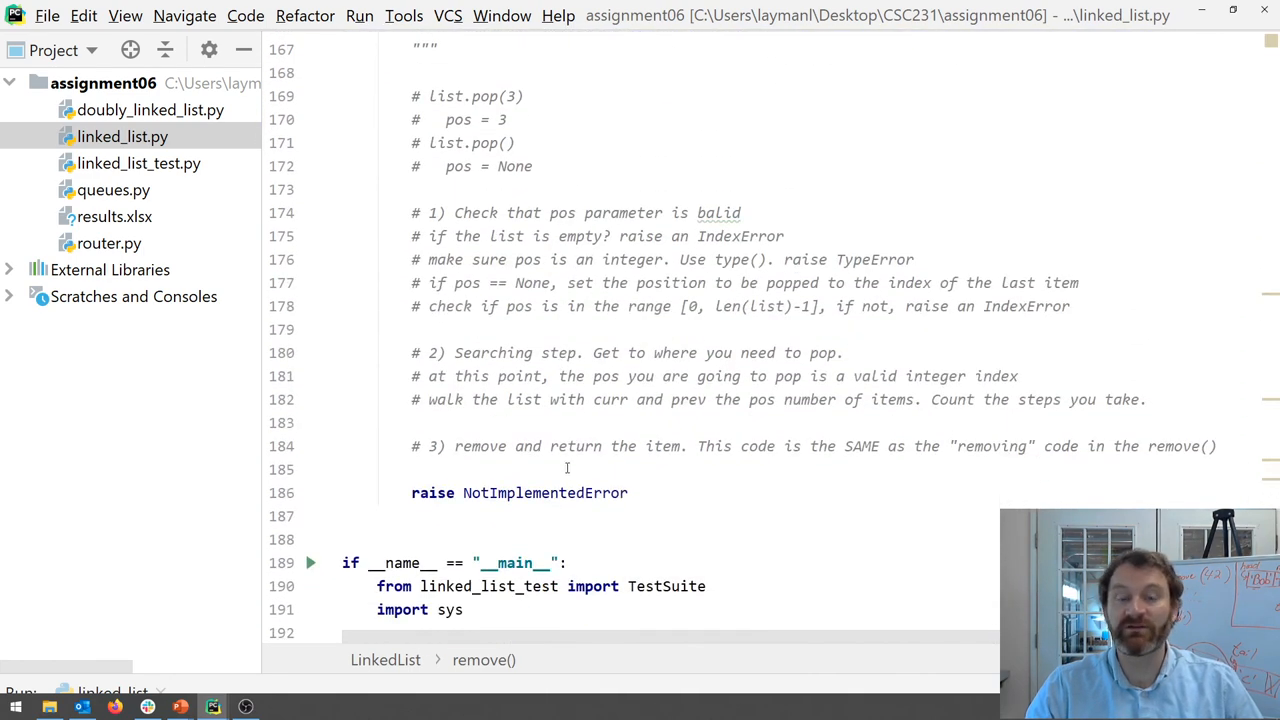
pyautogui.click(577, 466)
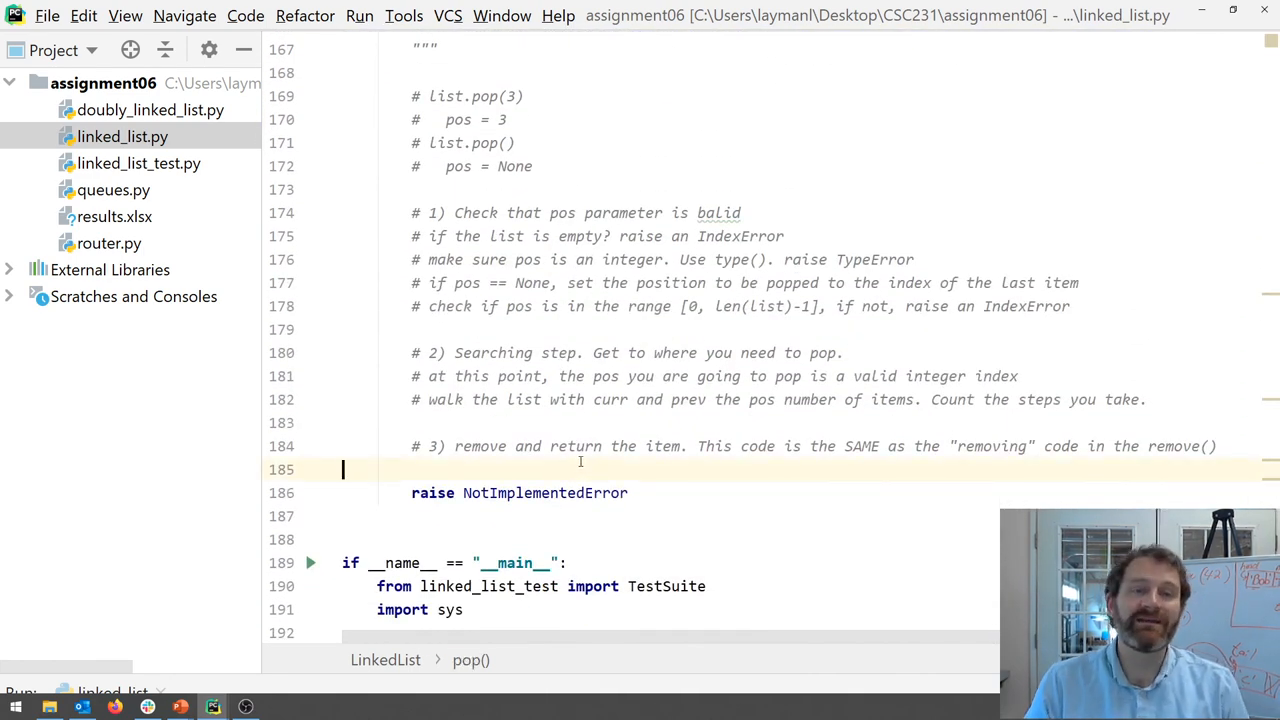